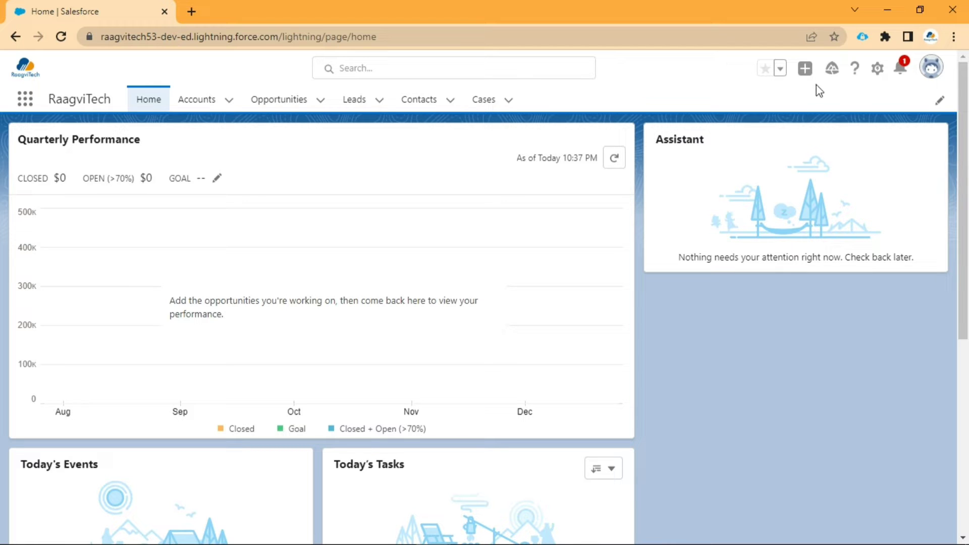
# Step: Open the Flows page in Setup and create a new Screen Flow
pyautogui.click(879, 69)
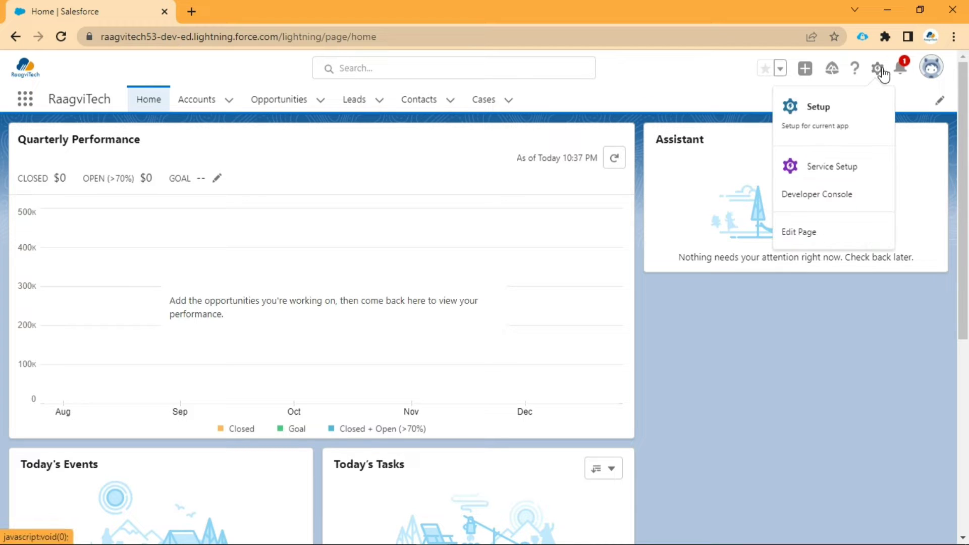
pyautogui.click(817, 117)
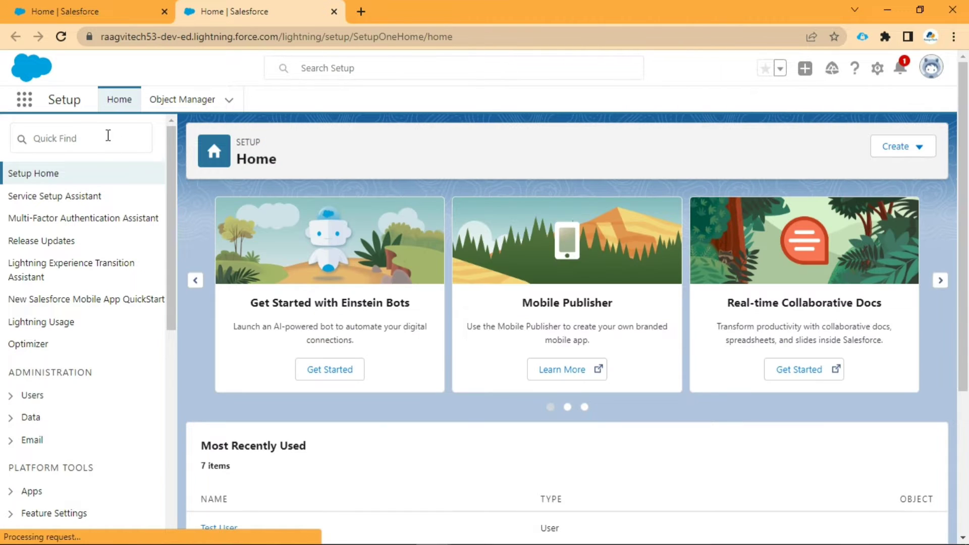
pyautogui.click(108, 137)
pyautogui.write('f')
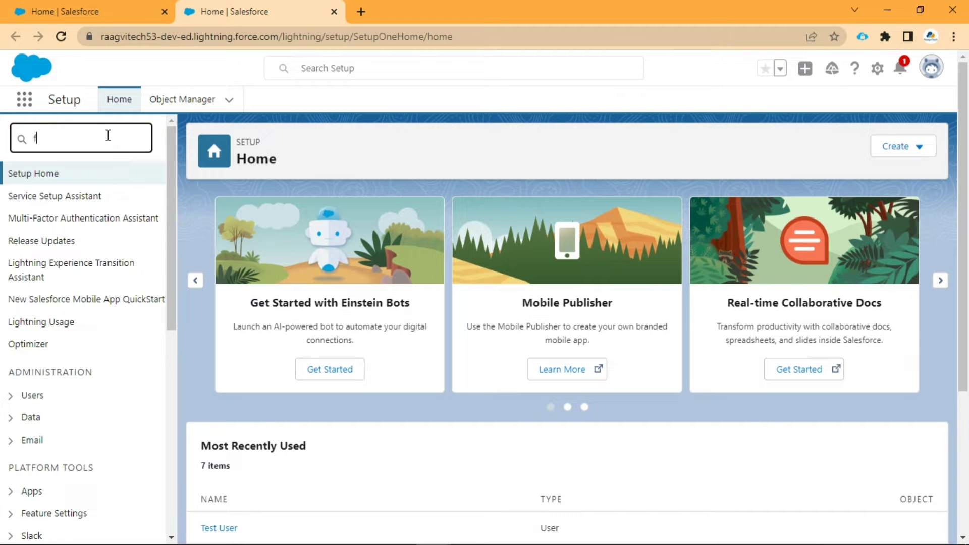
pyautogui.write('low')
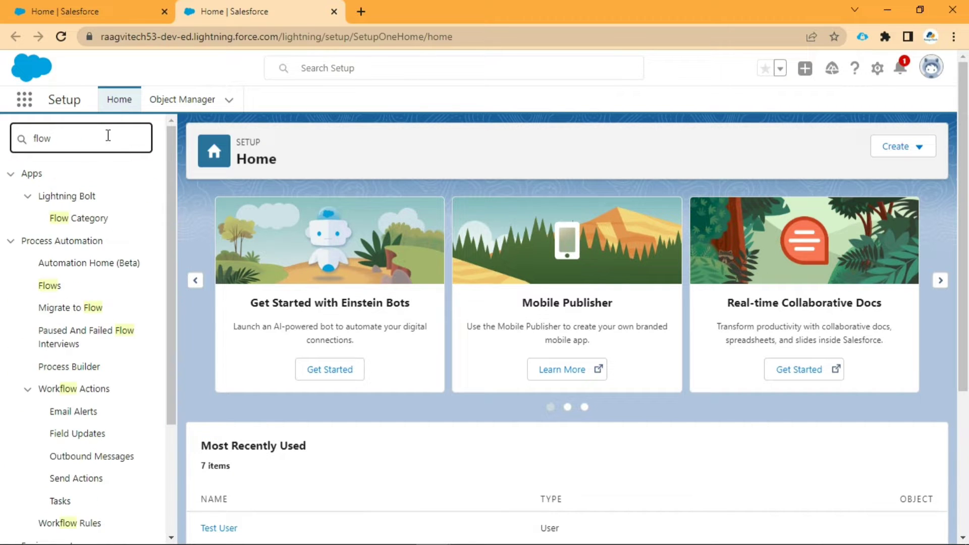
pyautogui.click(50, 286)
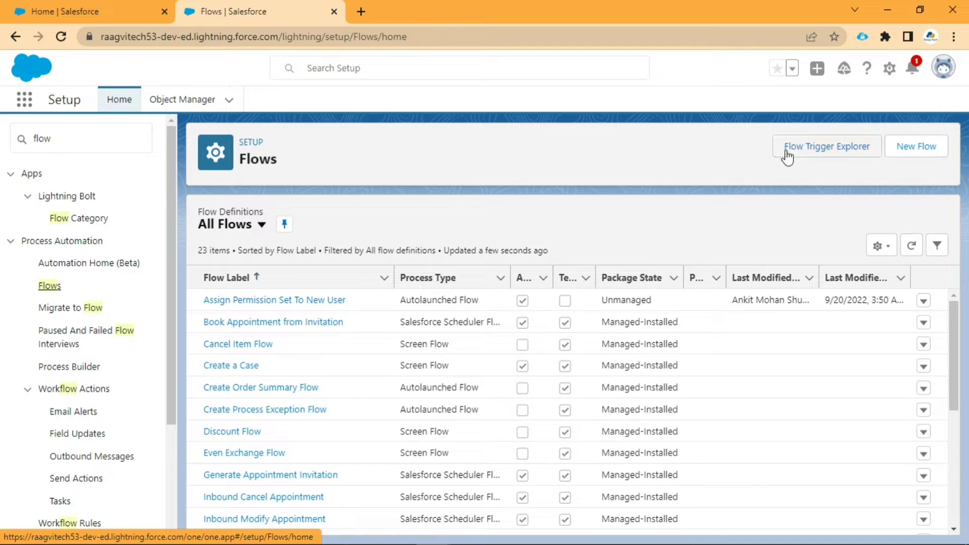
pyautogui.click(916, 148)
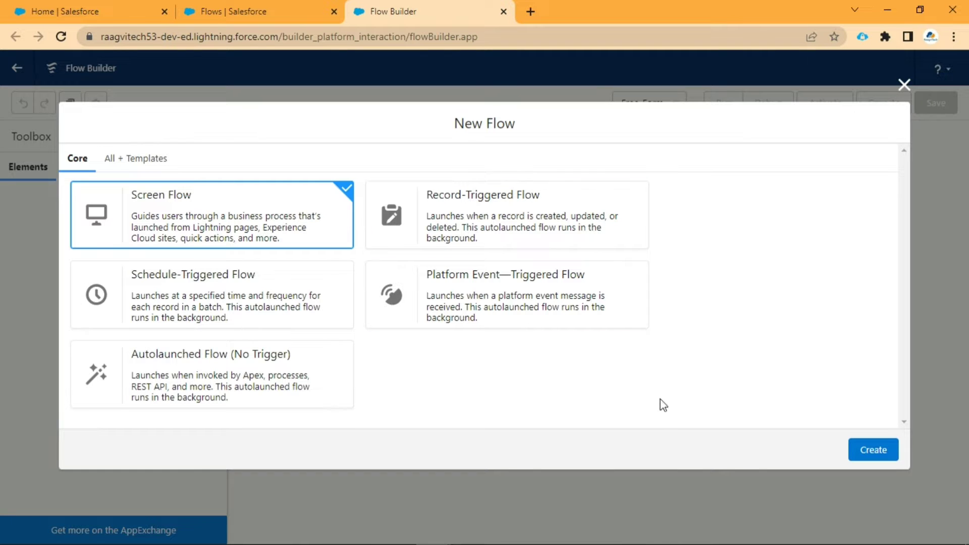
pyautogui.click(873, 452)
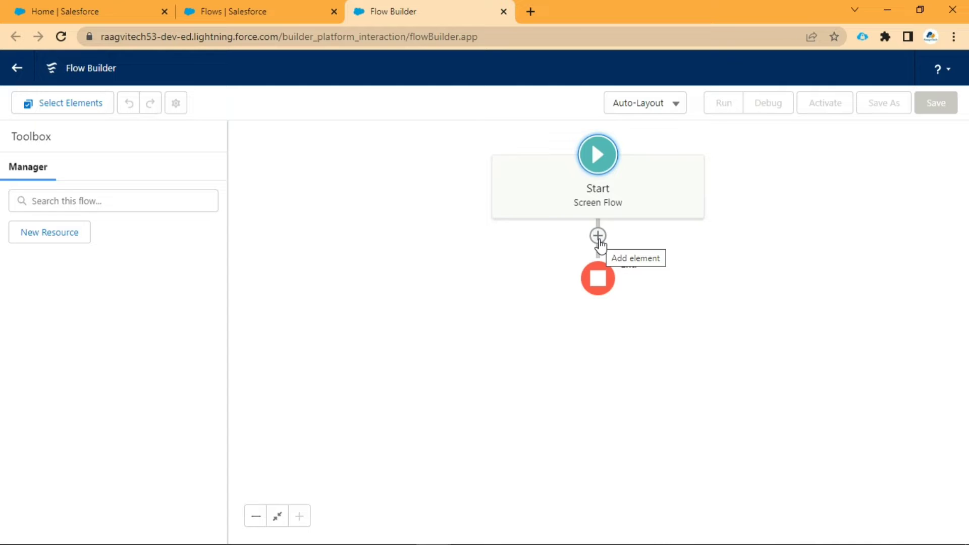
# Step: Add a Screen element after the flow's start and label it Create Contact
pyautogui.click(598, 236)
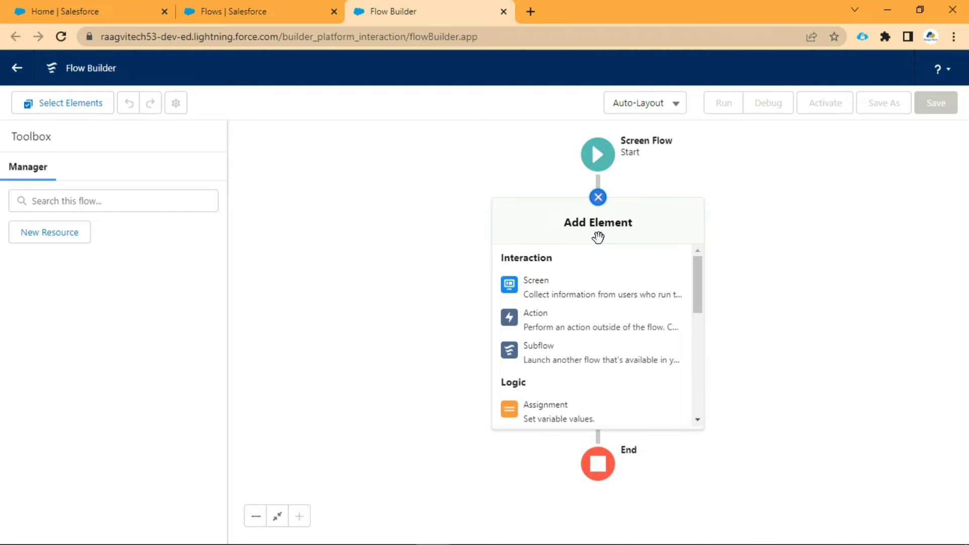
pyautogui.click(563, 289)
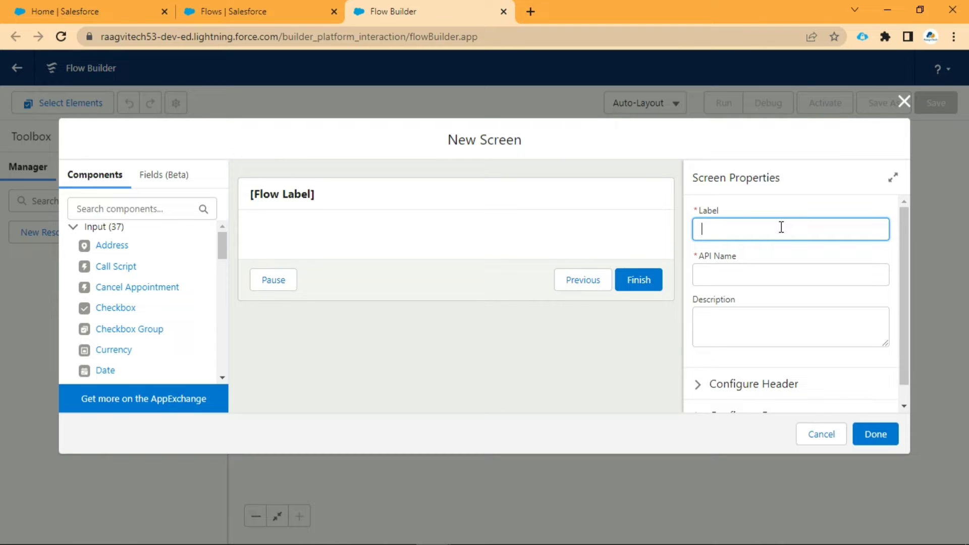
pyautogui.write('Create Contact')
pyautogui.click(795, 255)
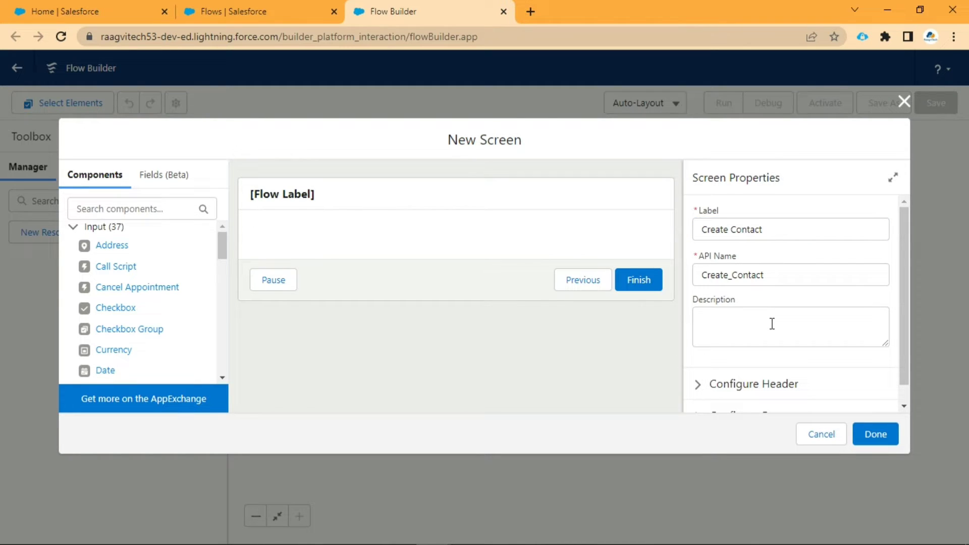
pyautogui.scroll(-1, 772, 323)
pyautogui.scroll(1, 772, 323)
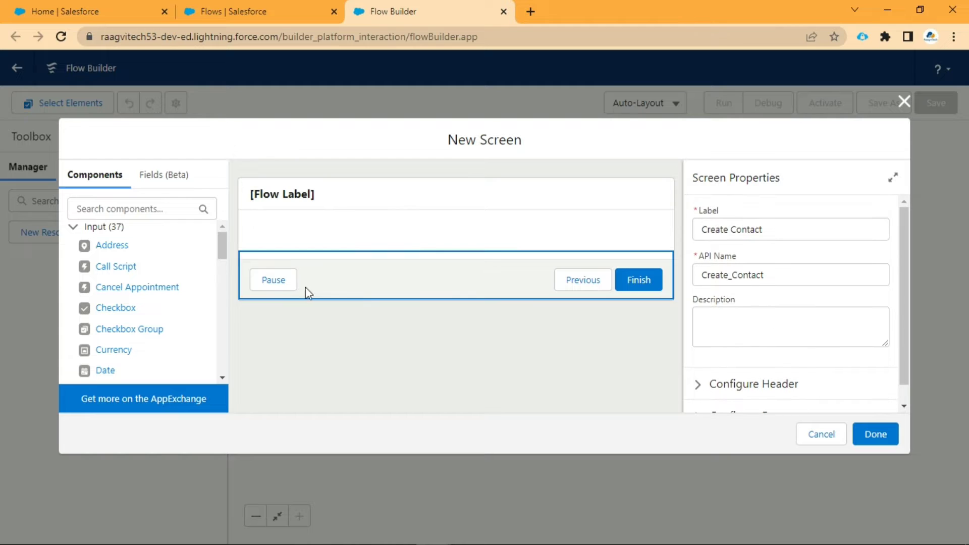
# Step: Find the Text input component, add it to the screen and label it First Name
pyautogui.click(129, 208)
pyautogui.write('text')
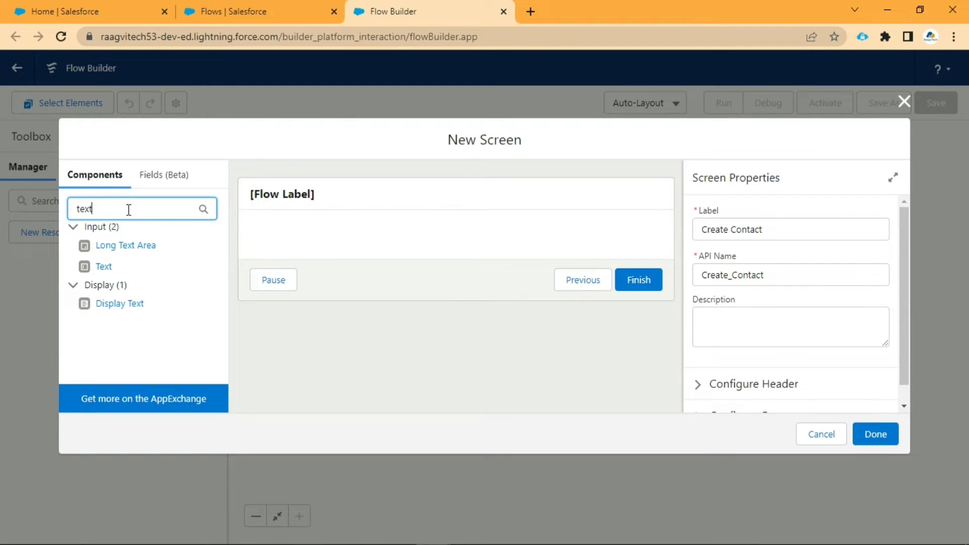
pyautogui.click(99, 268)
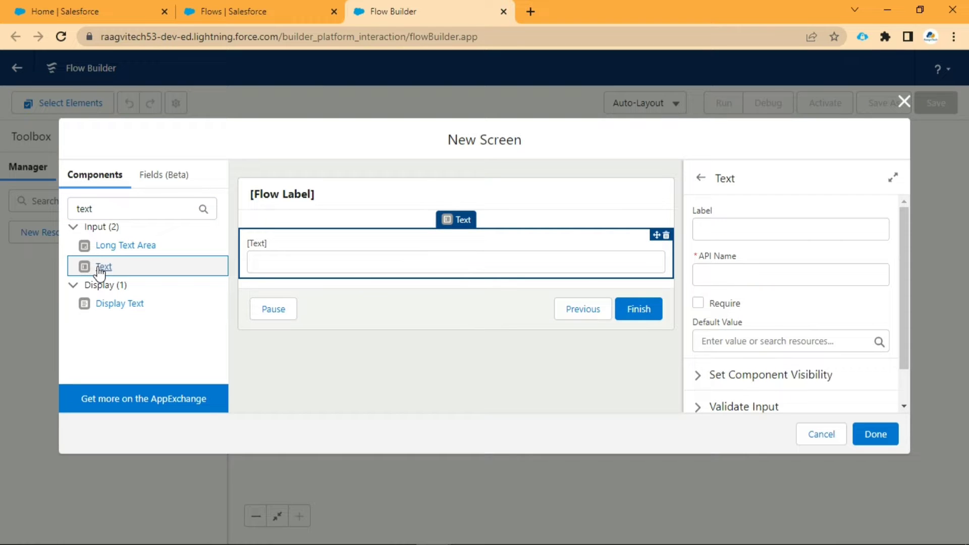
pyautogui.click(733, 229)
pyautogui.write('Fi')
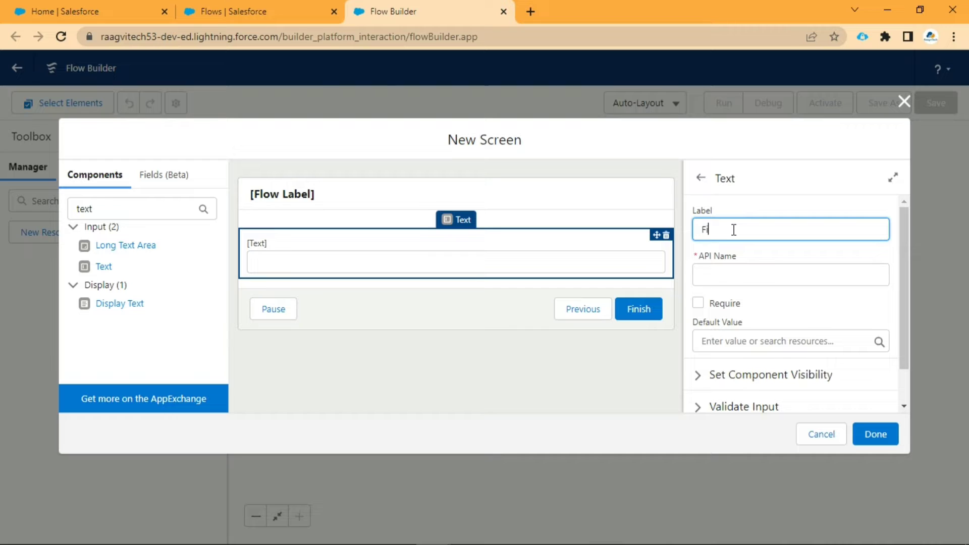
pyautogui.write('rst Name')
pyautogui.click(765, 261)
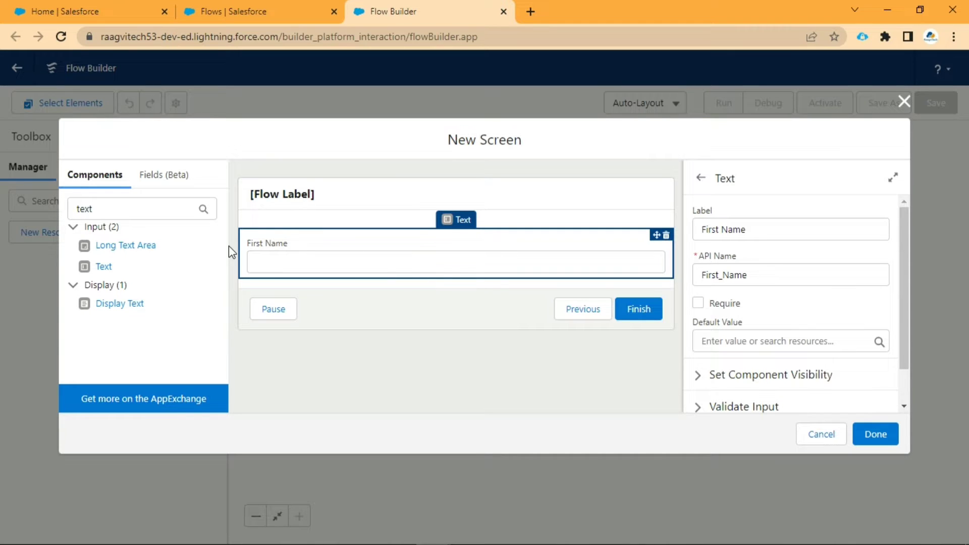
pyautogui.scroll(-1, 738, 330)
pyautogui.scroll(1, 737, 331)
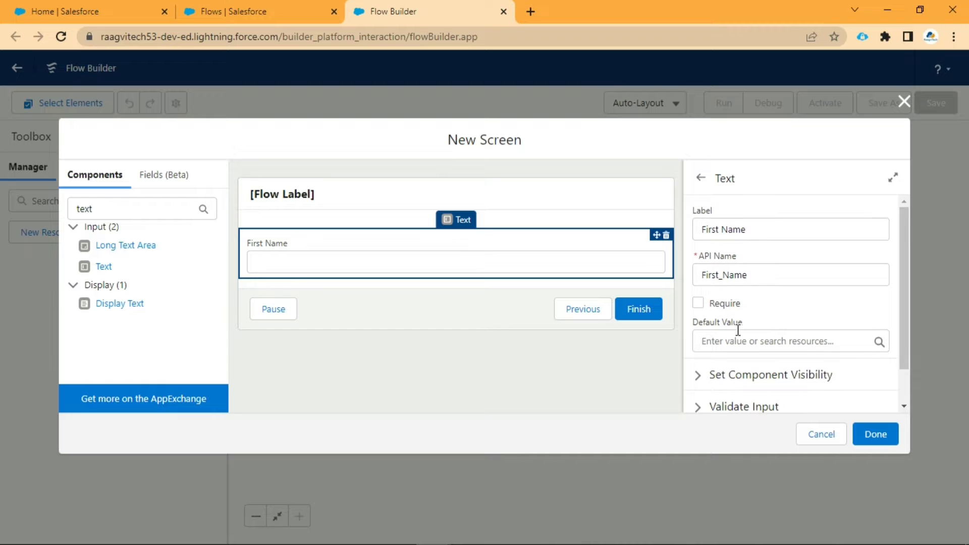
# Step: Add a second Text input below First Name and label it Last Name
pyautogui.click(102, 276)
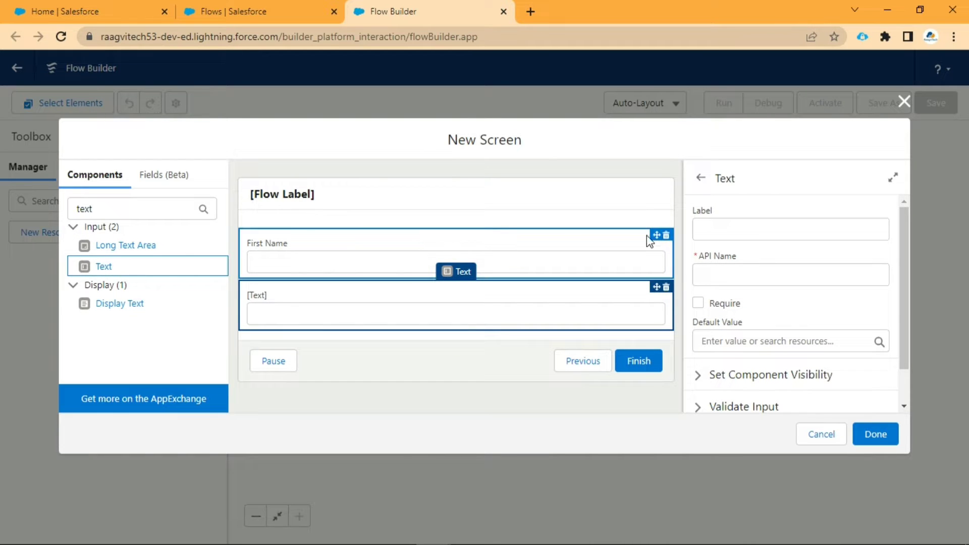
pyautogui.click(729, 225)
pyautogui.write('Last Name')
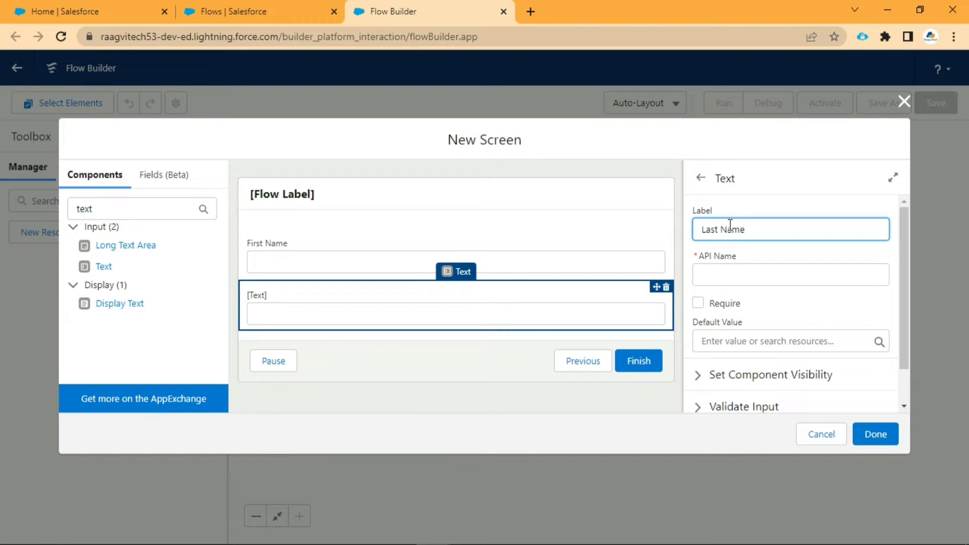
pyautogui.click(786, 249)
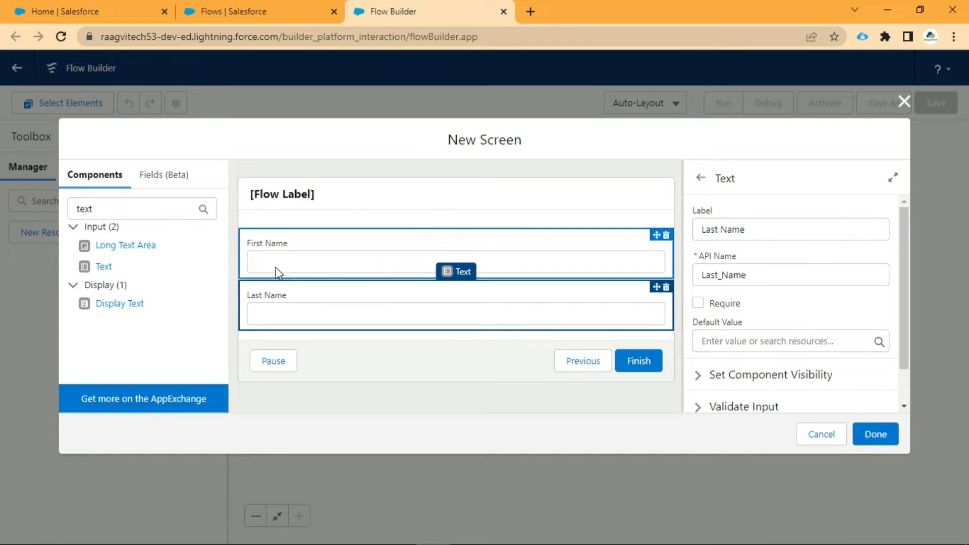
# Step: Add a Text input below Last Name and label it Phone
pyautogui.click(107, 266)
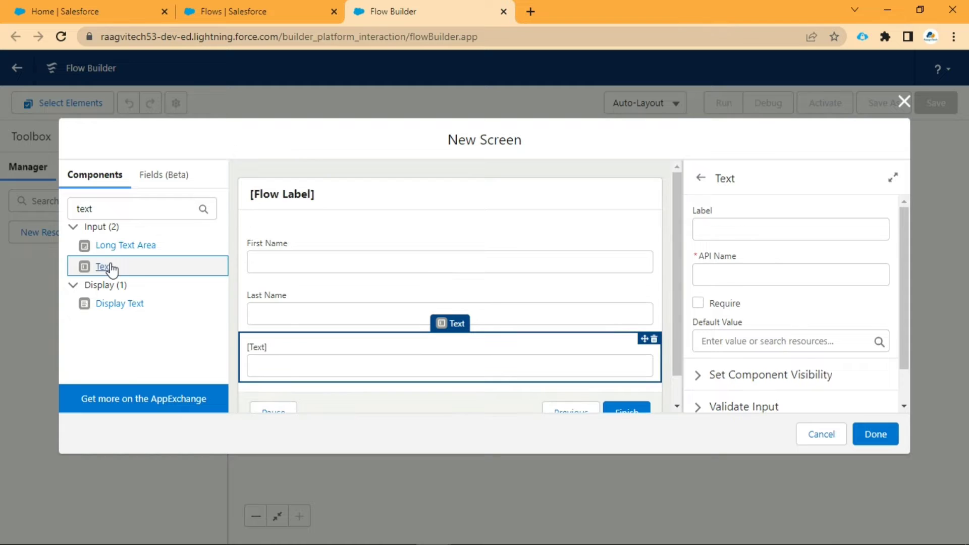
pyautogui.click(744, 222)
pyautogui.write('Phone')
pyautogui.click(768, 252)
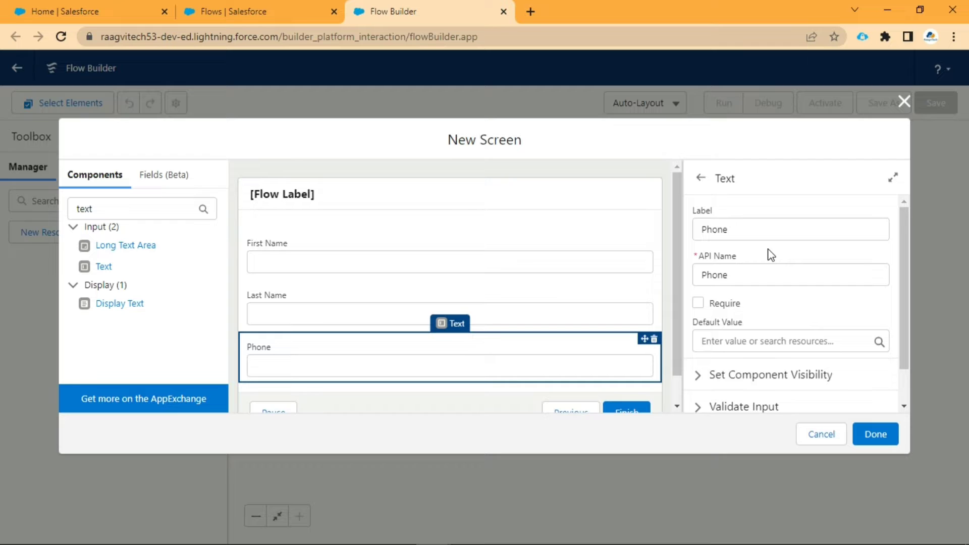
# Step: Add a Text input below Phone and label it Email
pyautogui.click(107, 266)
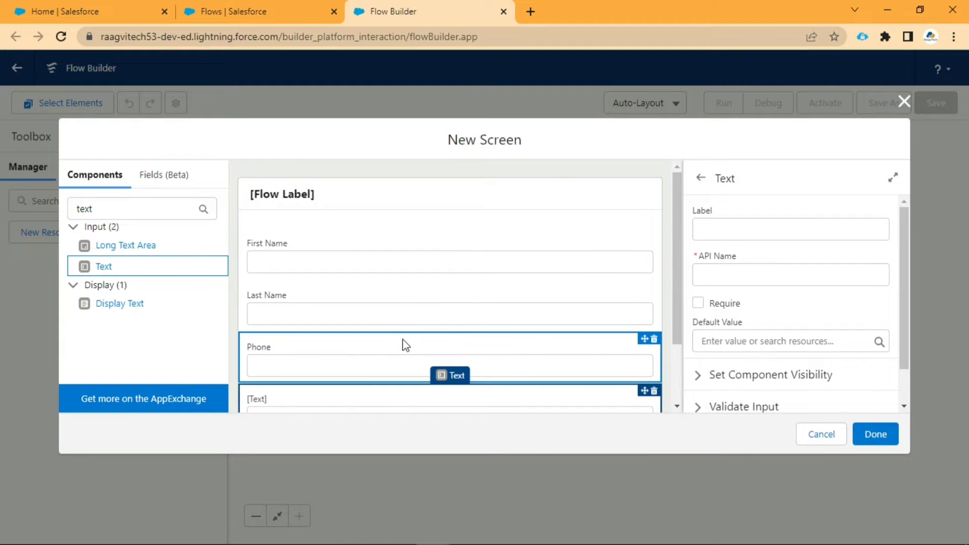
pyautogui.scroll(-2, 402, 341)
pyautogui.click(776, 225)
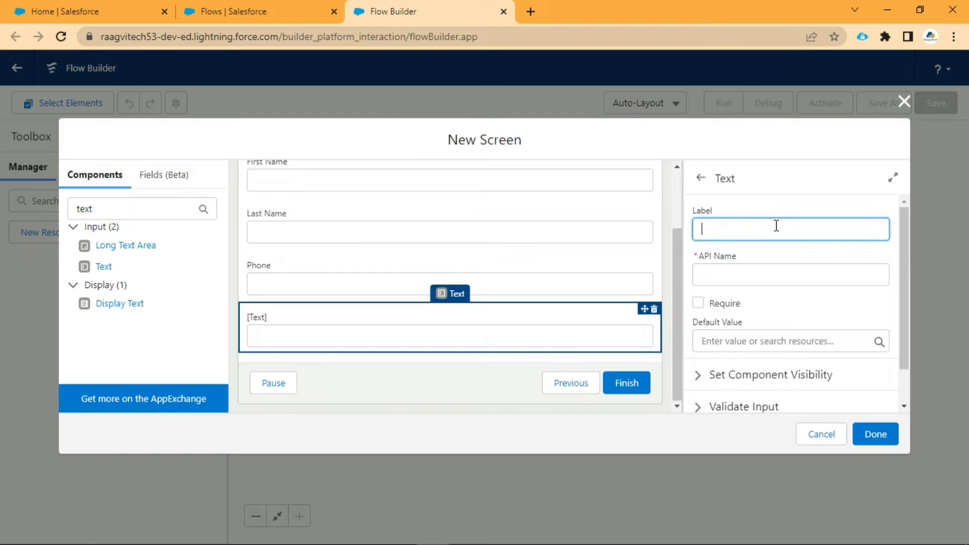
pyautogui.write('Email')
pyautogui.click(802, 260)
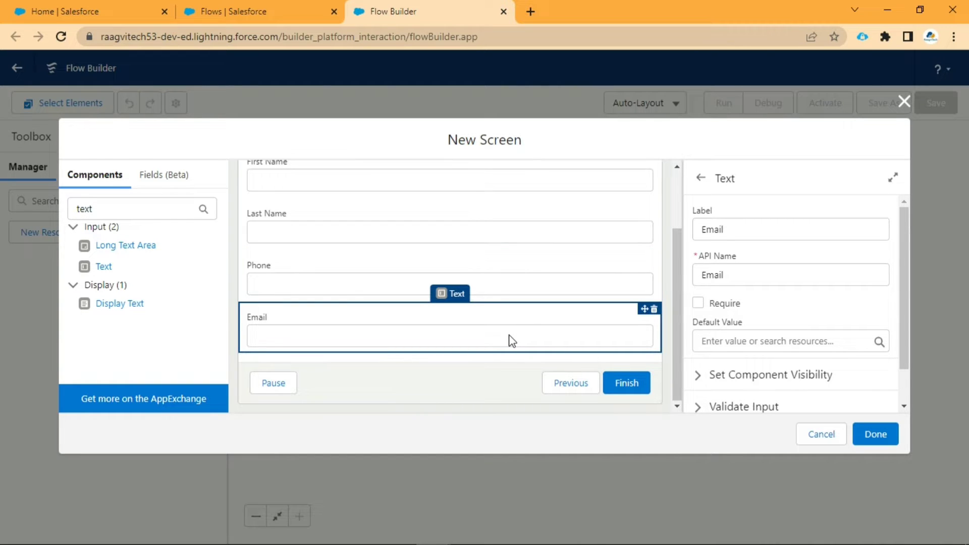
# Step: Find the Lookup component, add it below Email and set its API name to acc
pyautogui.doubleClick(117, 209)
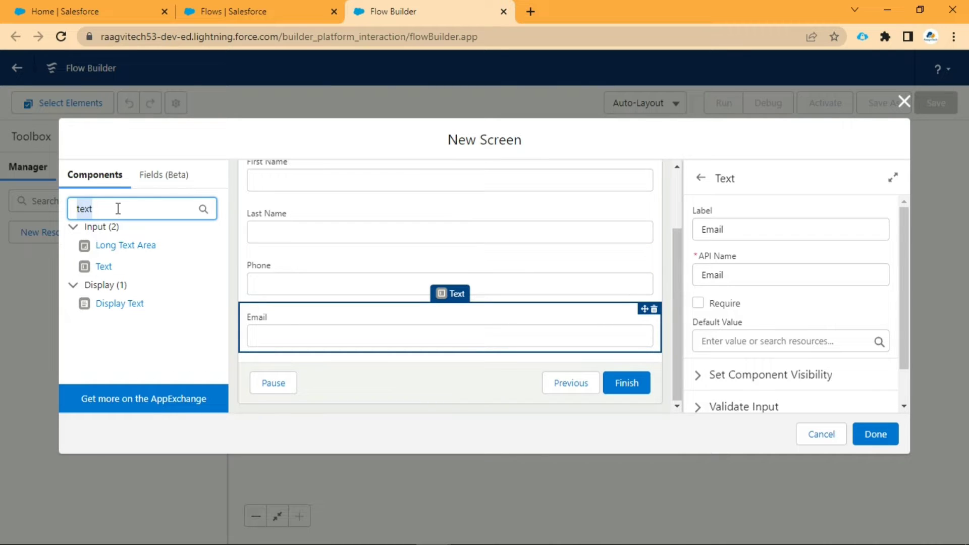
pyautogui.press('BackSpace')
pyautogui.write('loo')
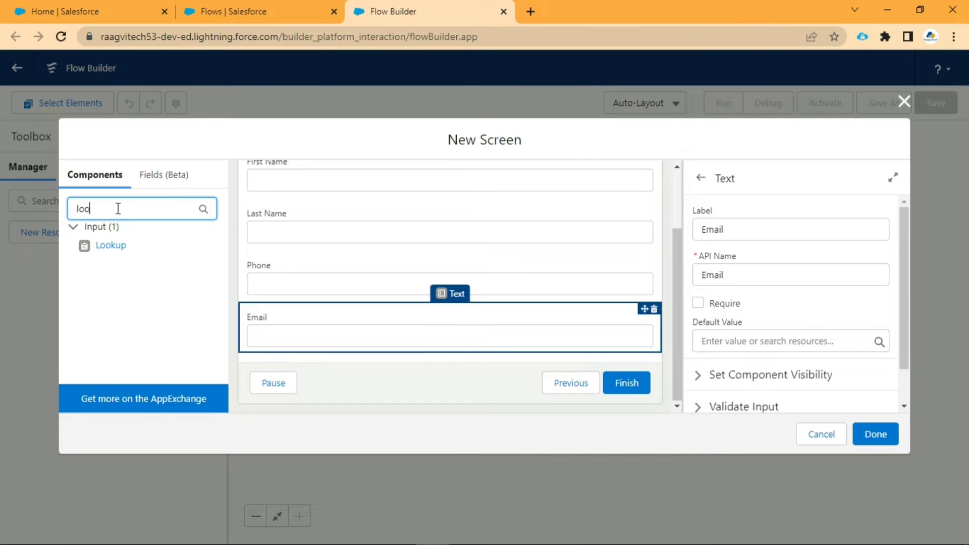
pyautogui.click(95, 276)
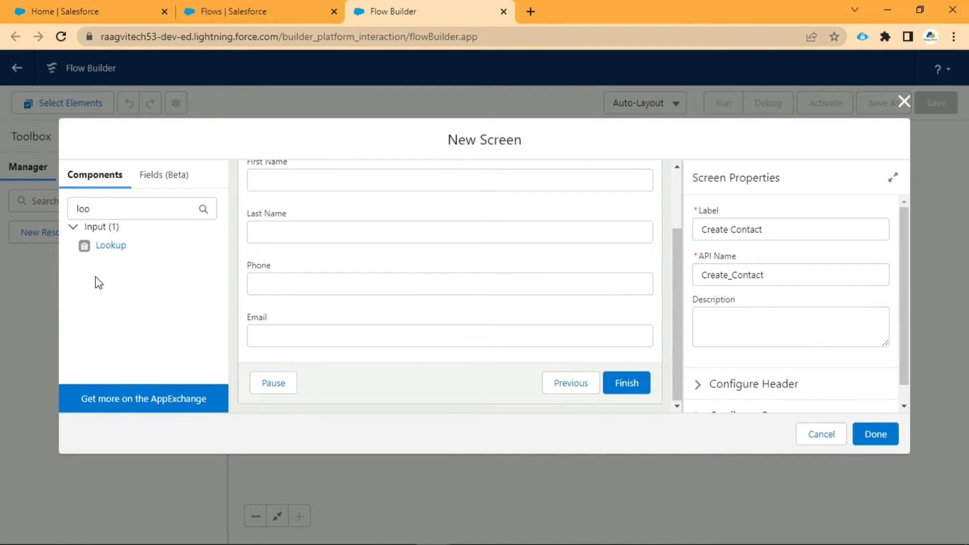
pyautogui.click(111, 246)
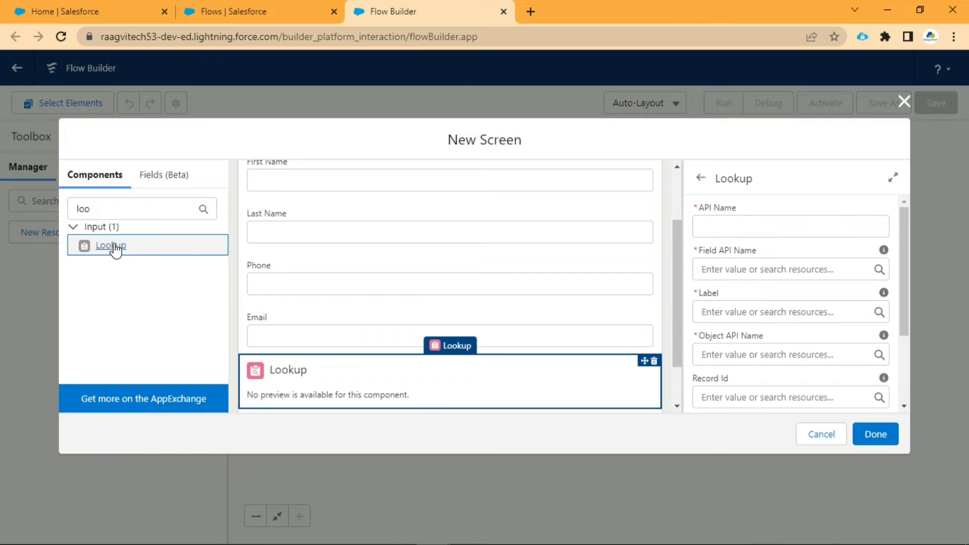
pyautogui.click(735, 223)
pyautogui.write('acc')
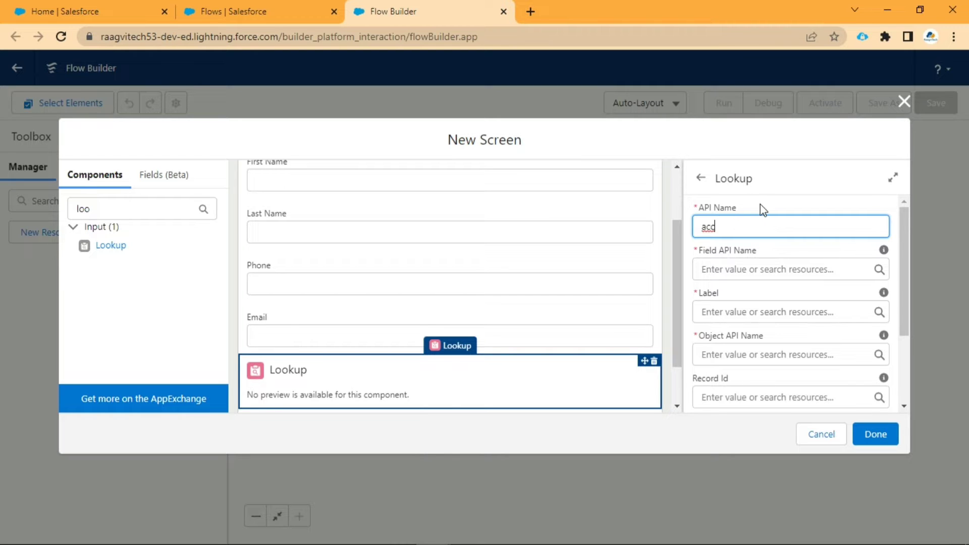
pyautogui.click(760, 204)
# Step: Set the lookup's field API name to AccountId and its label to Account Name
pyautogui.click(751, 266)
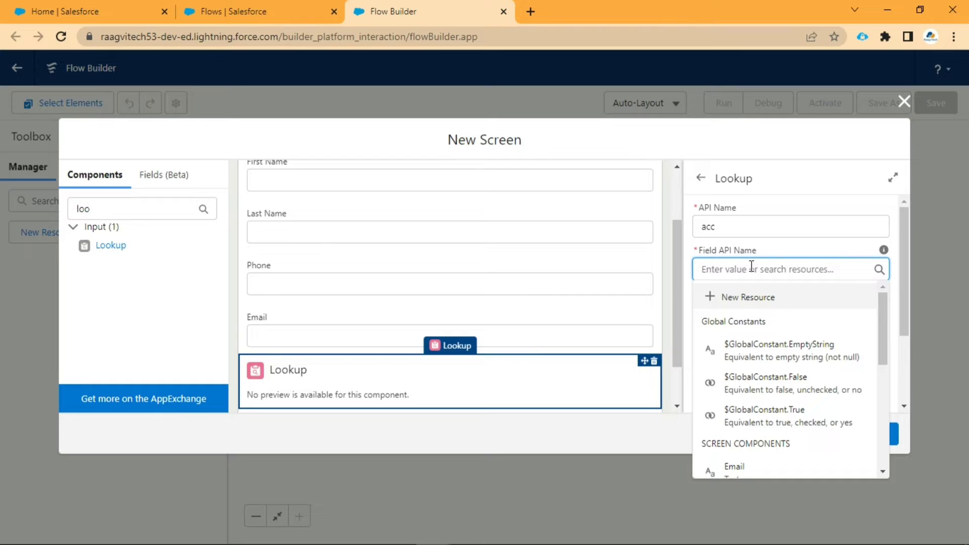
pyautogui.write('Acc')
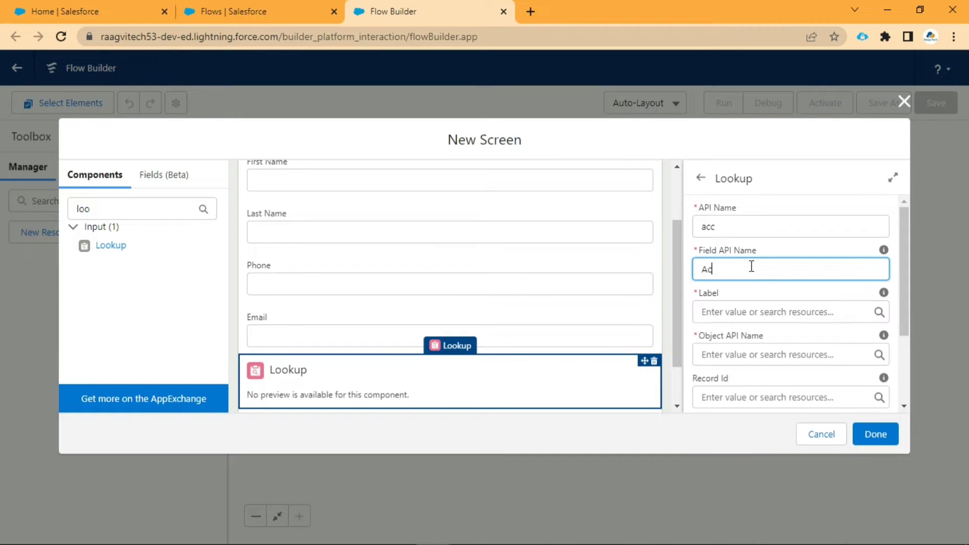
pyautogui.write('ountId')
pyautogui.click(757, 299)
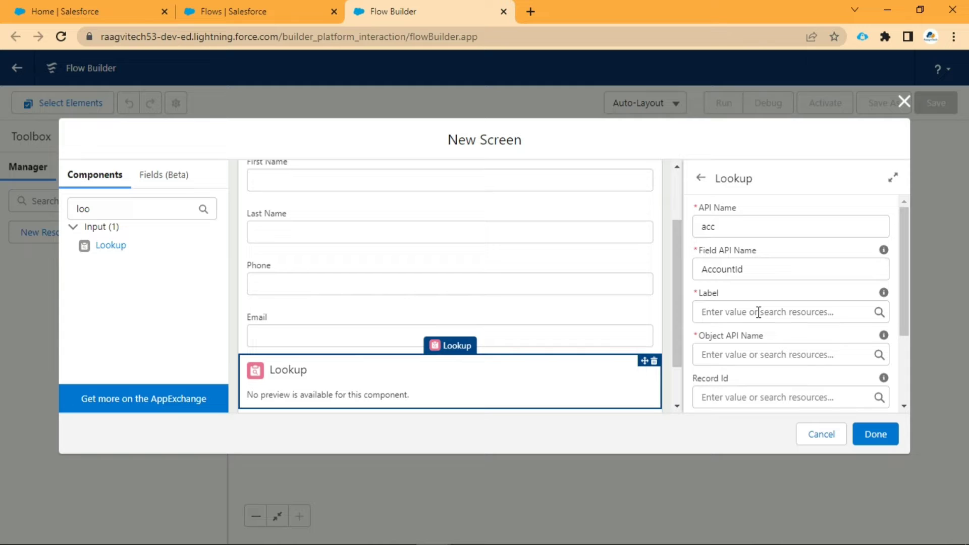
pyautogui.click(759, 312)
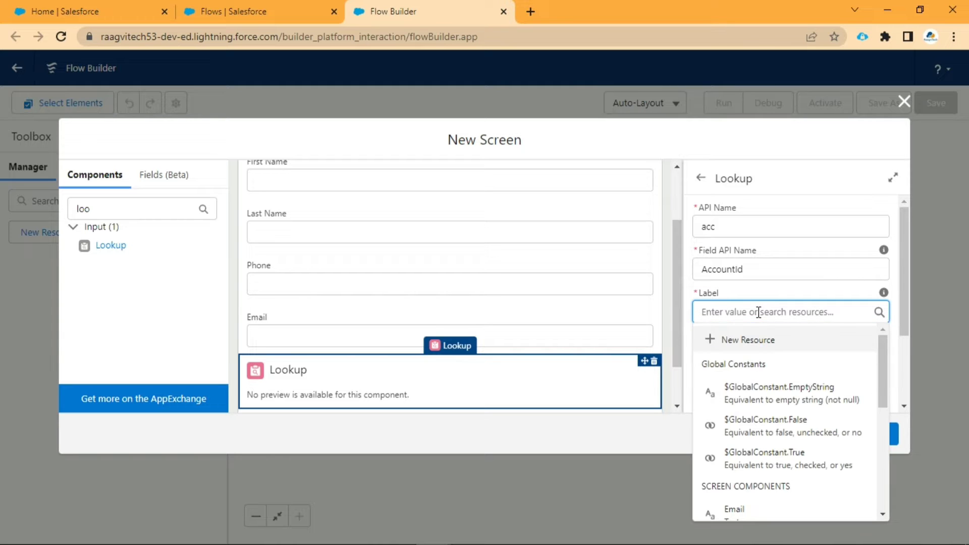
pyautogui.write('Acco')
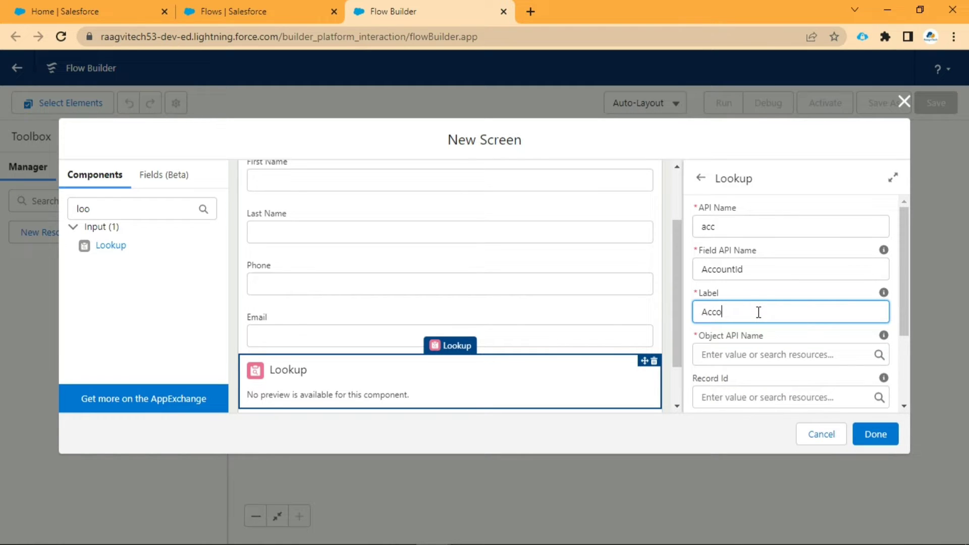
pyautogui.write('unt Name')
# Step: Set the lookup's object API name to Contact and finish the new screen
pyautogui.click(755, 355)
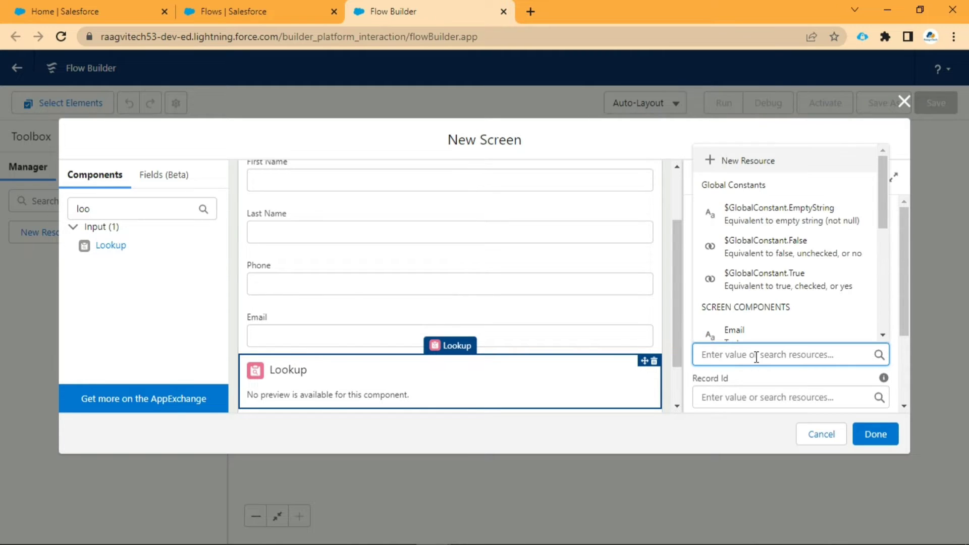
pyautogui.write('C')
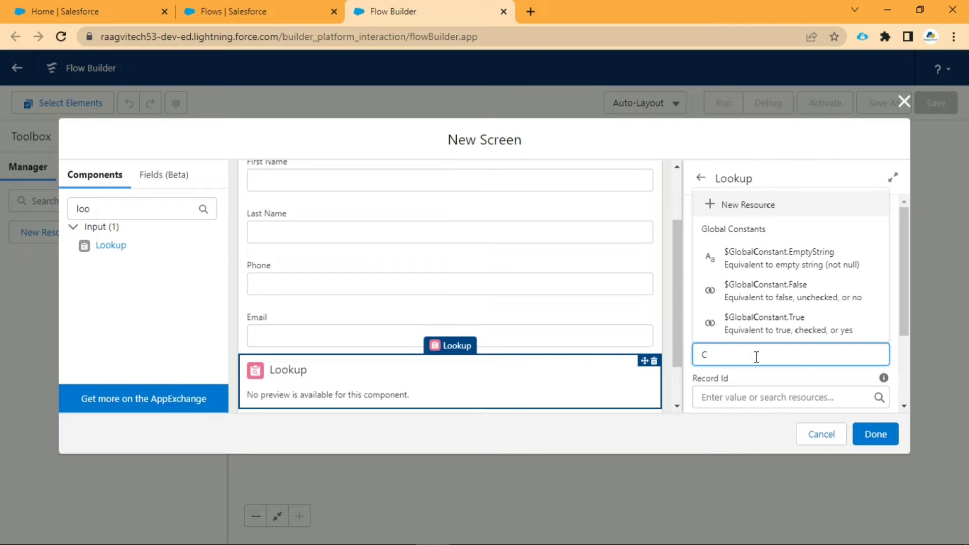
pyautogui.write('ontact')
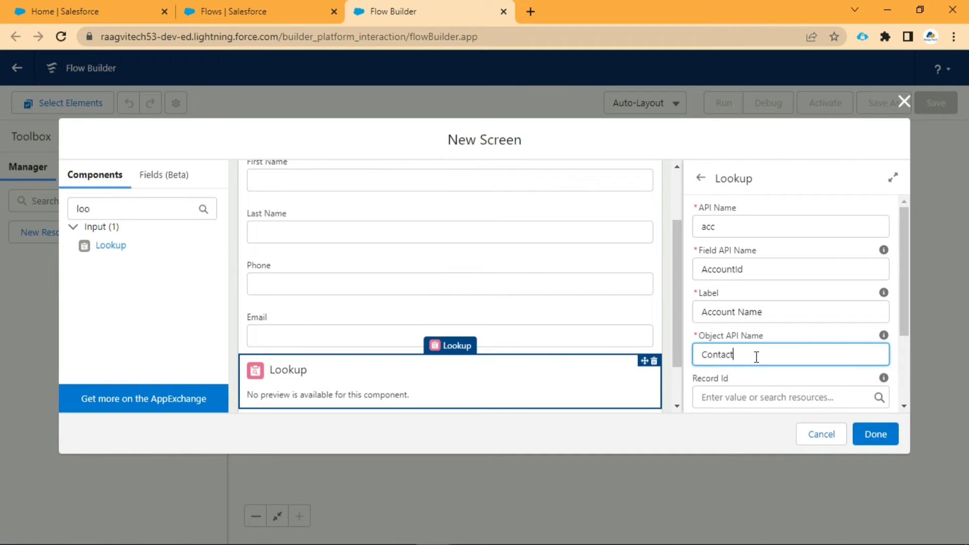
pyautogui.click(760, 377)
pyautogui.scroll(-3, 761, 382)
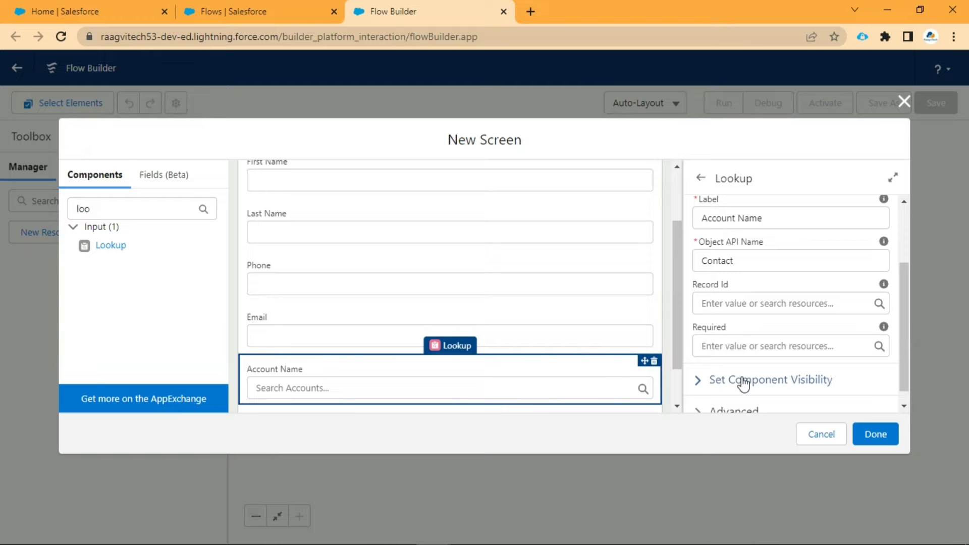
pyautogui.scroll(-1, 743, 385)
pyautogui.scroll(2, 743, 385)
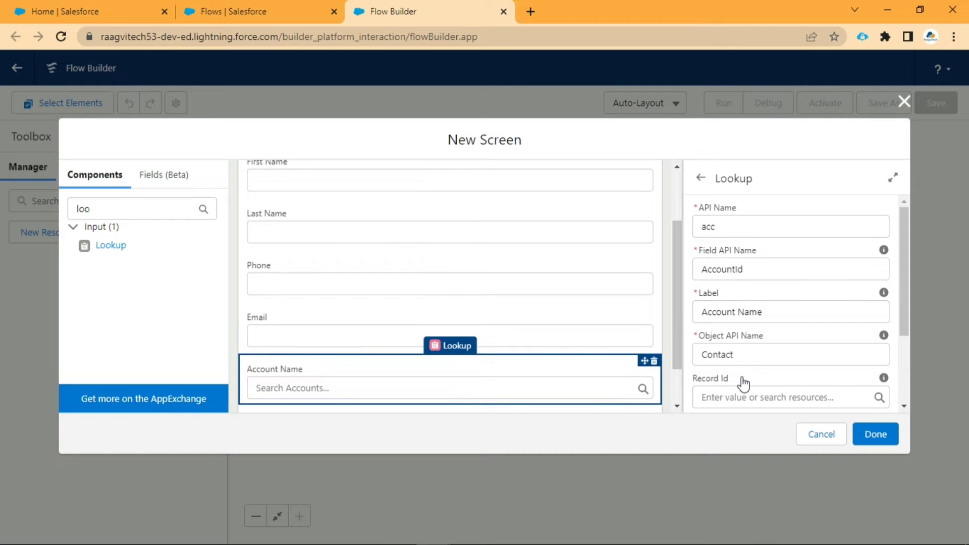
pyautogui.click(875, 435)
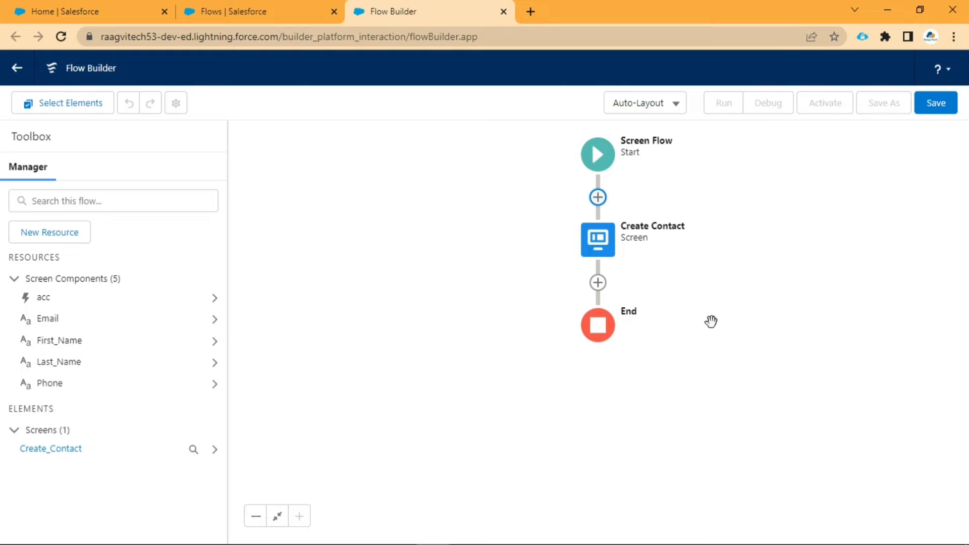
# Step: Add a Create Records element after the Create Contact screen and label it Create Contact Record
pyautogui.click(599, 283)
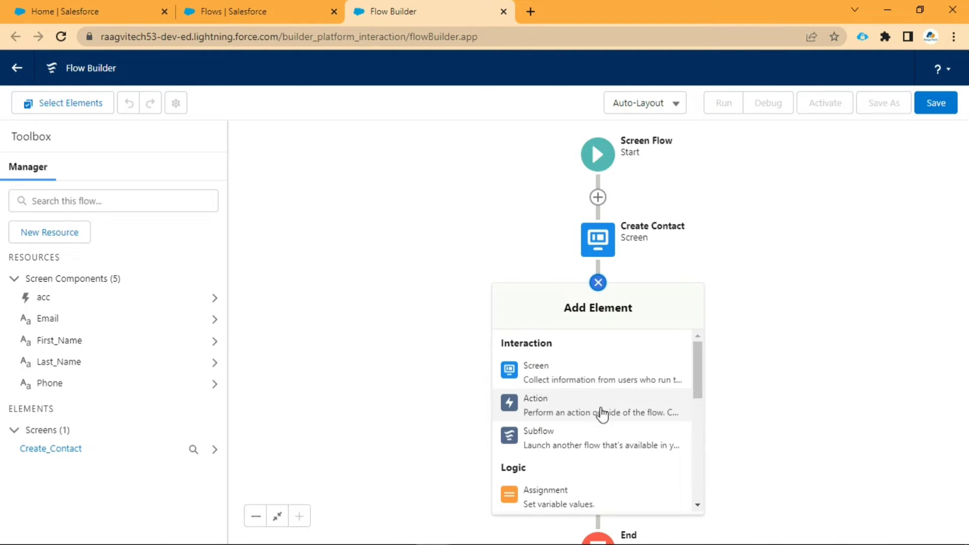
pyautogui.scroll(-3, 603, 460)
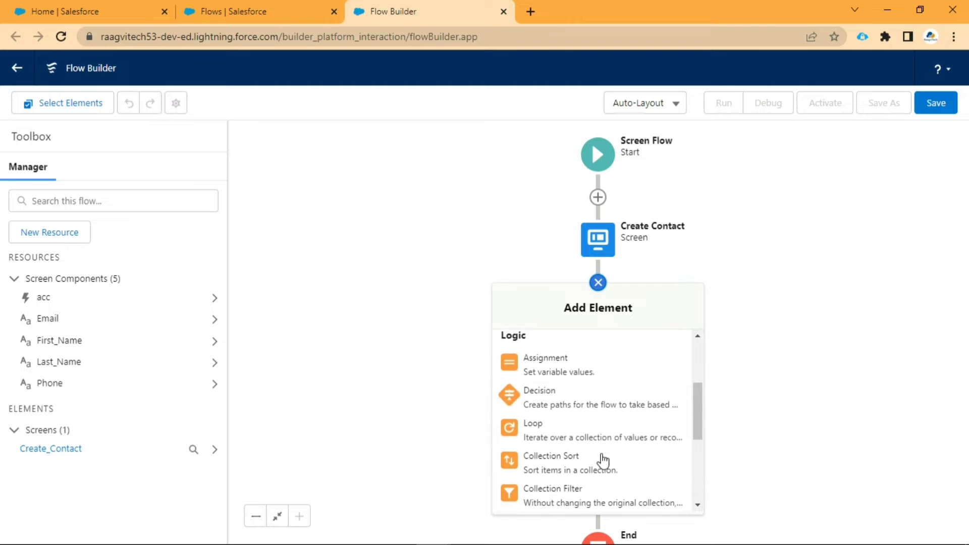
pyautogui.scroll(-3, 603, 460)
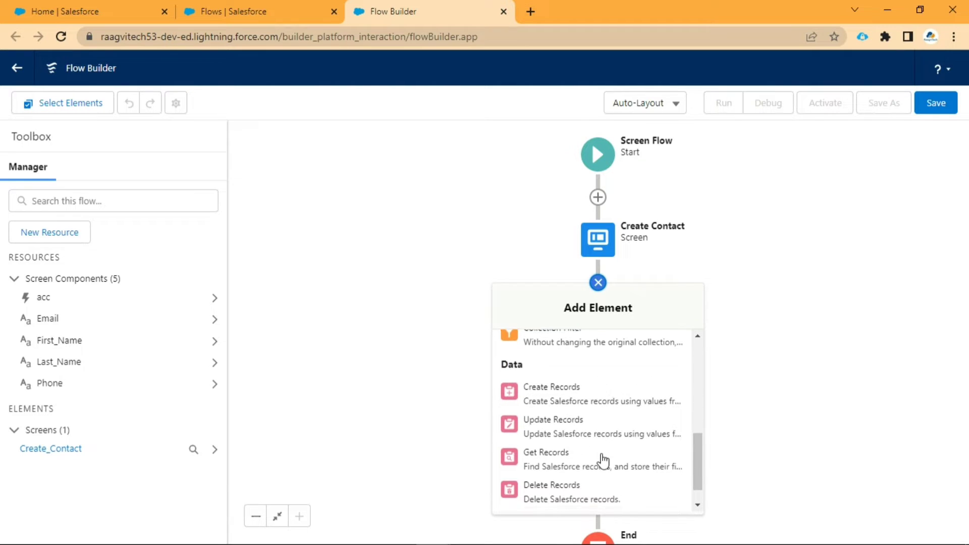
pyautogui.click(588, 368)
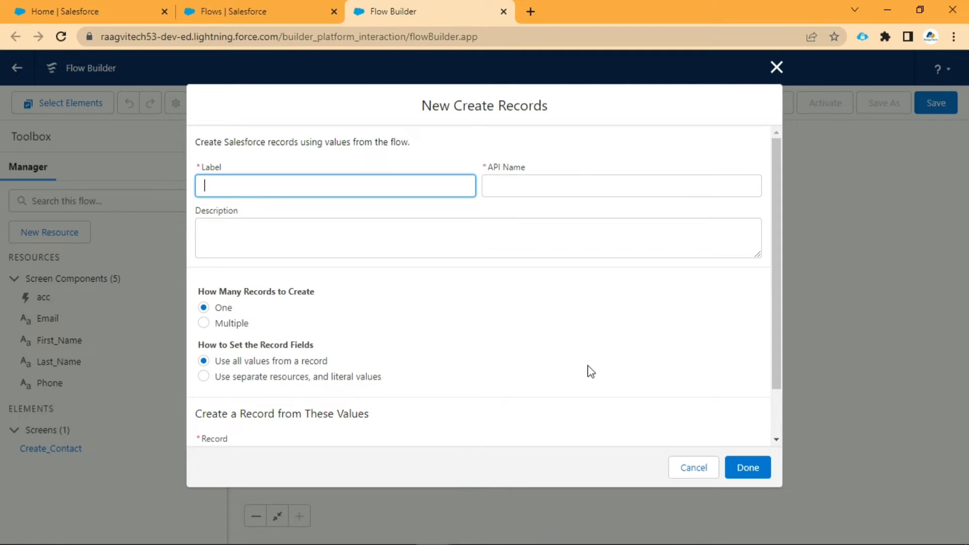
pyautogui.write('CreatesContactsRecord')
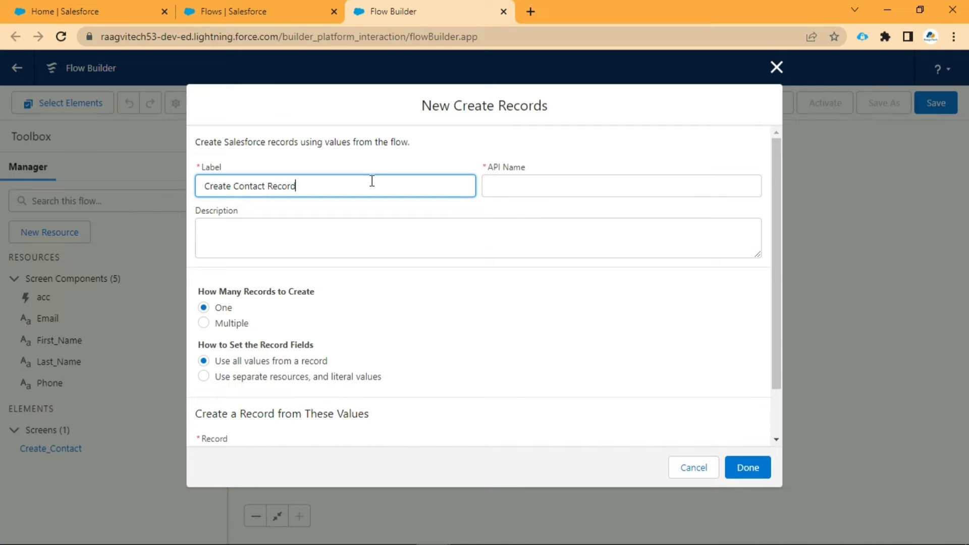
pyautogui.click(386, 213)
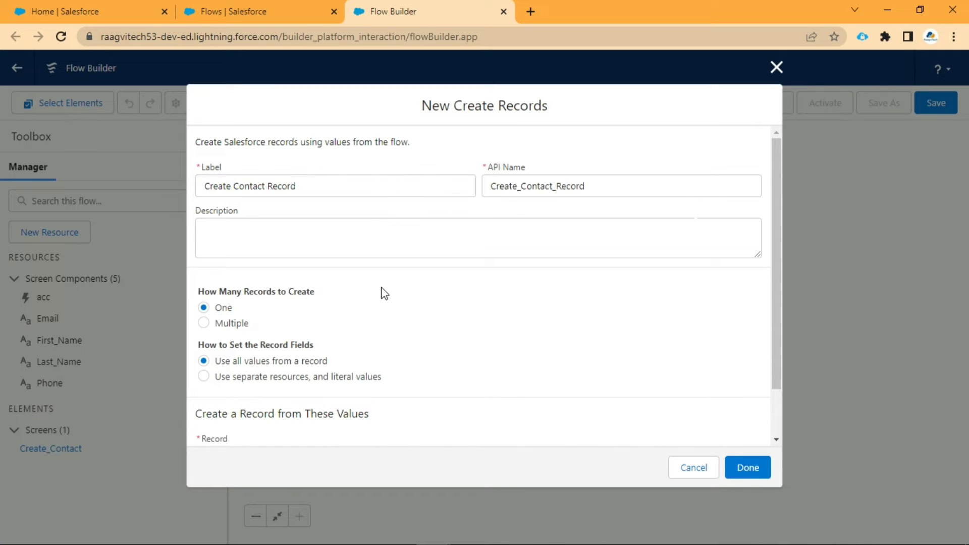
# Step: Set the record fields to use separate resources and literal values, and look up Contact as the object to create
pyautogui.scroll(-2, 389, 309)
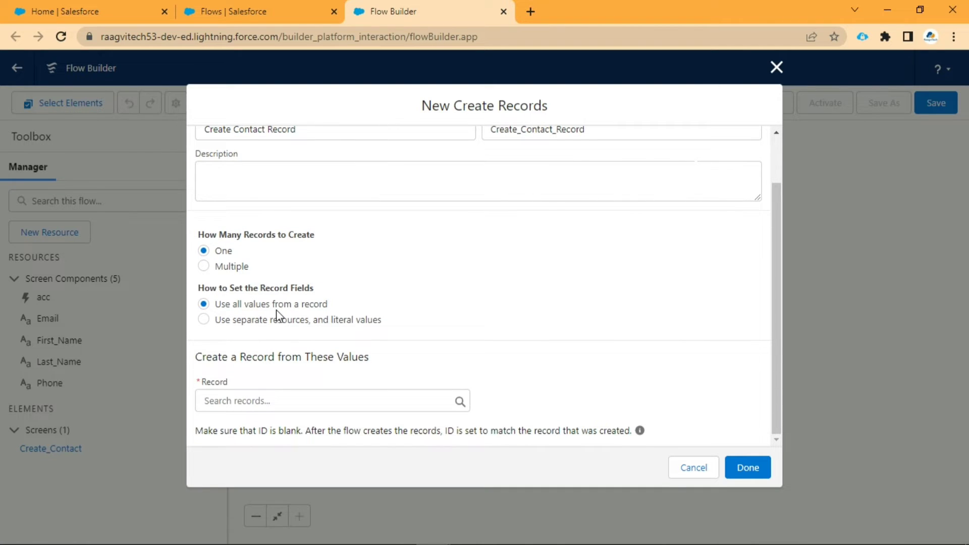
pyautogui.click(204, 320)
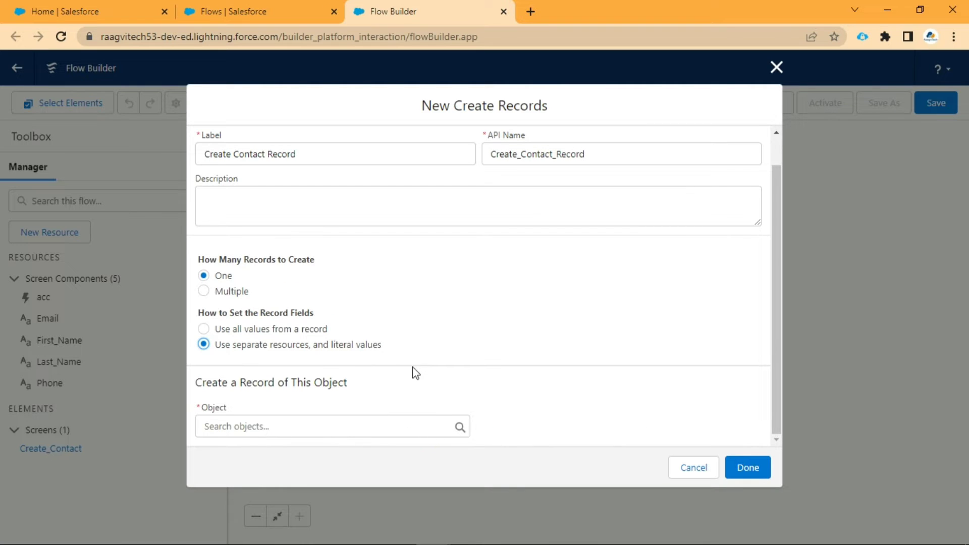
pyautogui.click(356, 428)
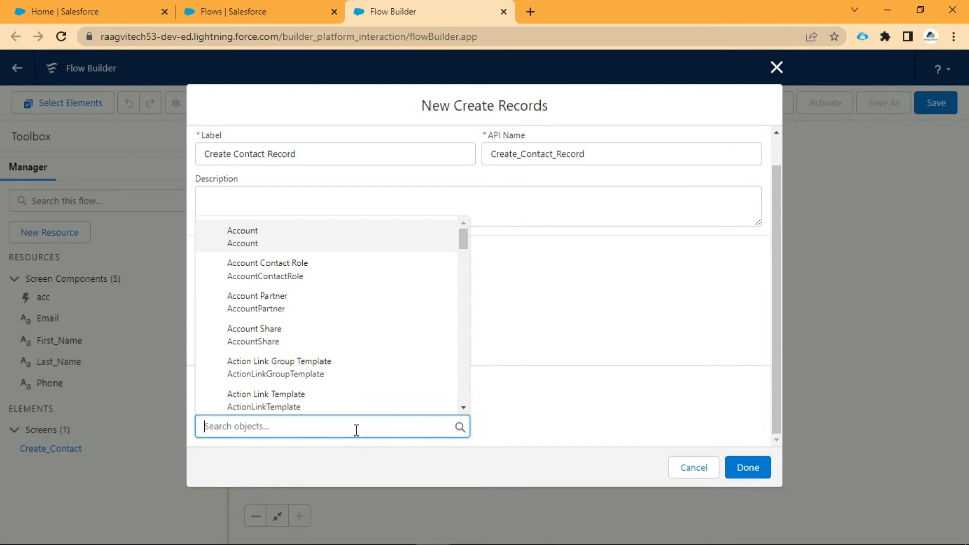
pyautogui.write('Conta')
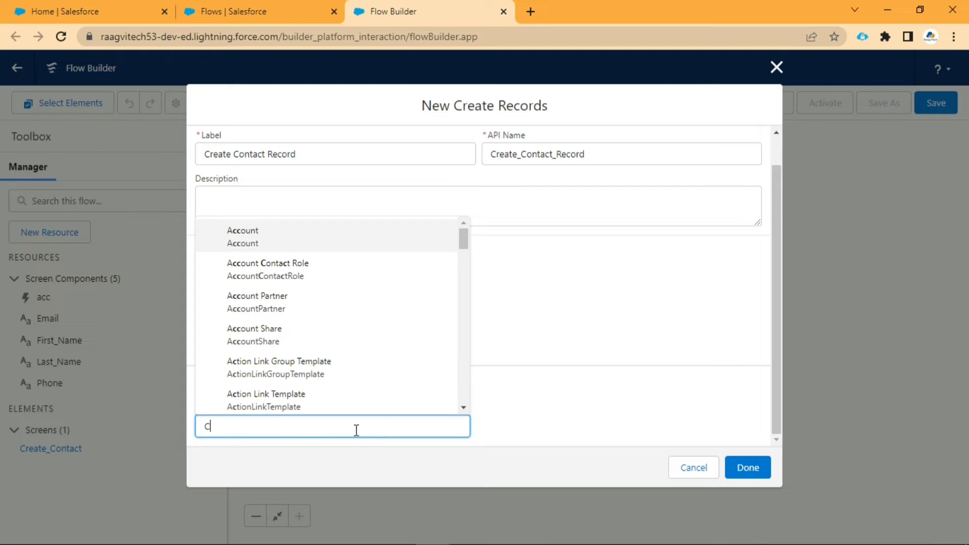
pyautogui.press('Down')
pyautogui.press('Down')
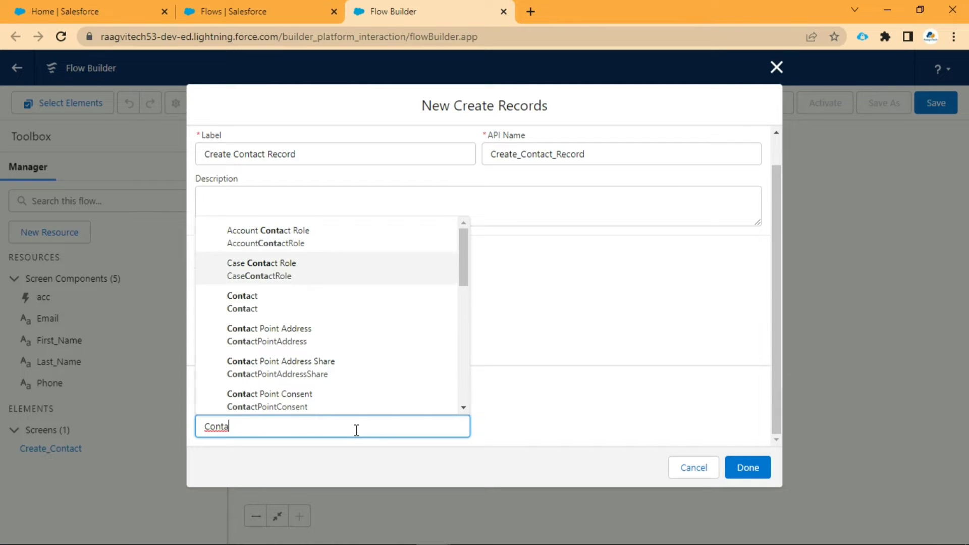
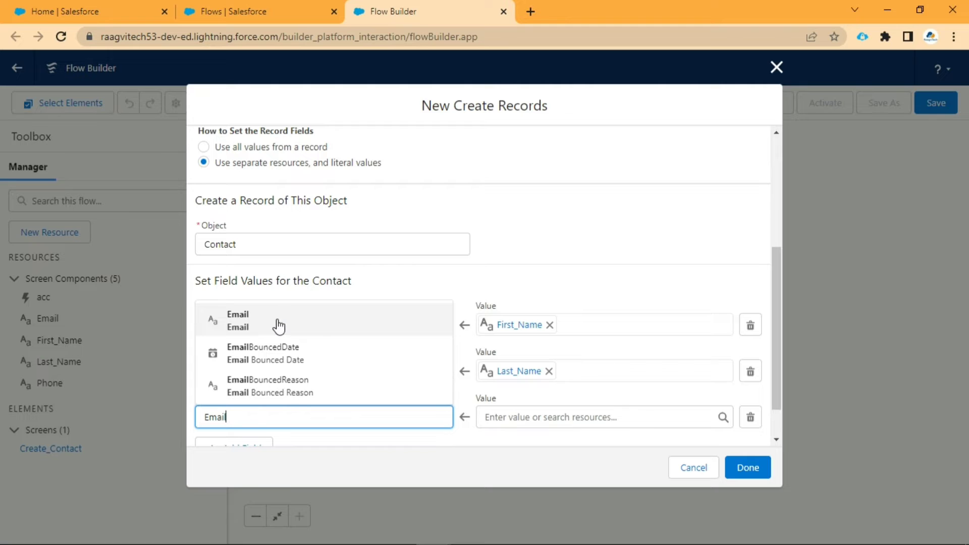
# Step: Map the contact's Email field to the Email screen component
pyautogui.click(279, 321)
pyautogui.click(524, 420)
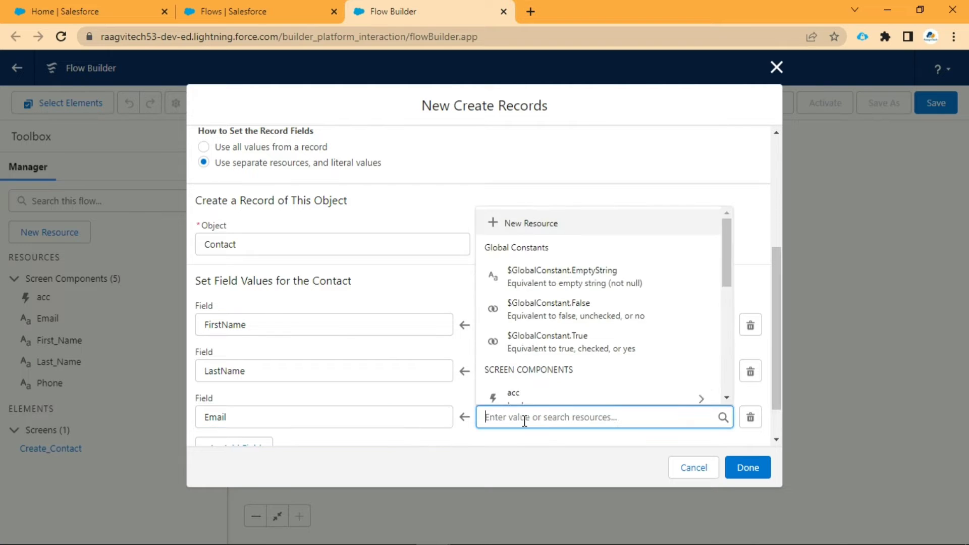
pyautogui.write('Email')
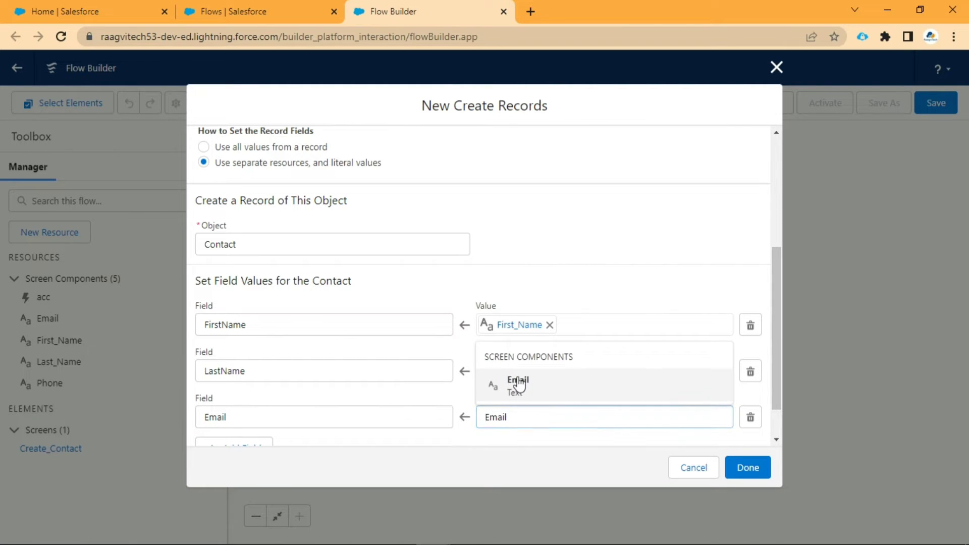
pyautogui.click(523, 389)
# Step: Add another field row and map the contact's Phone field to the Phone screen component
pyautogui.scroll(-2, 394, 405)
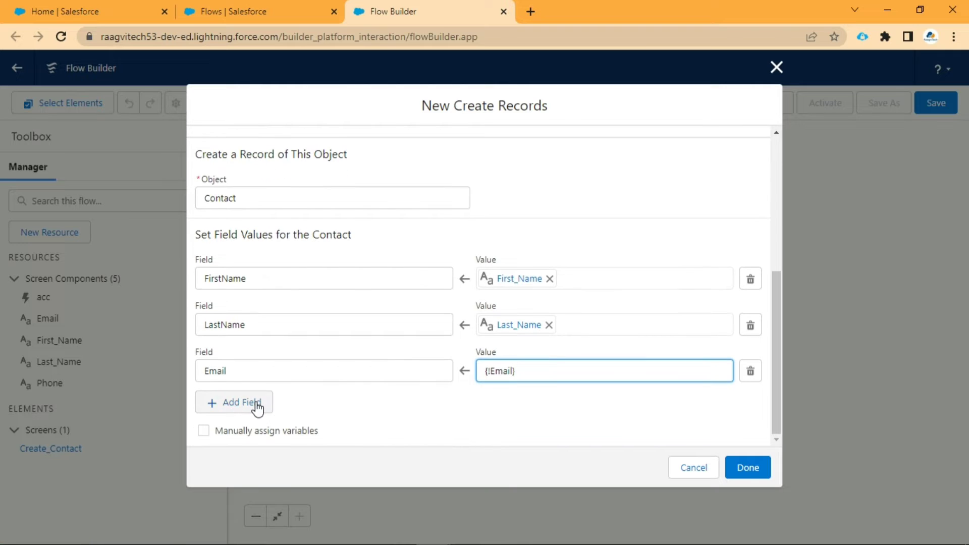
pyautogui.click(256, 404)
pyautogui.click(295, 417)
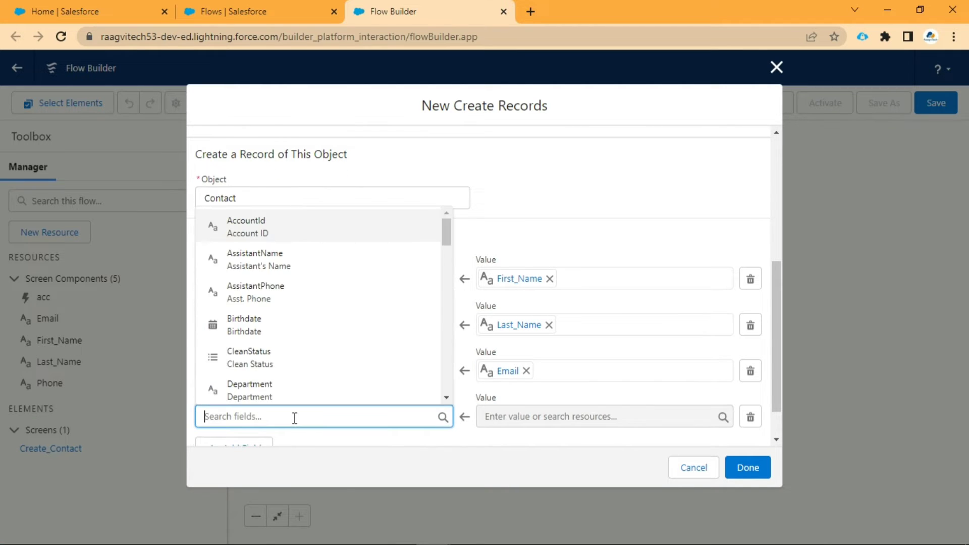
pyautogui.write('Phon')
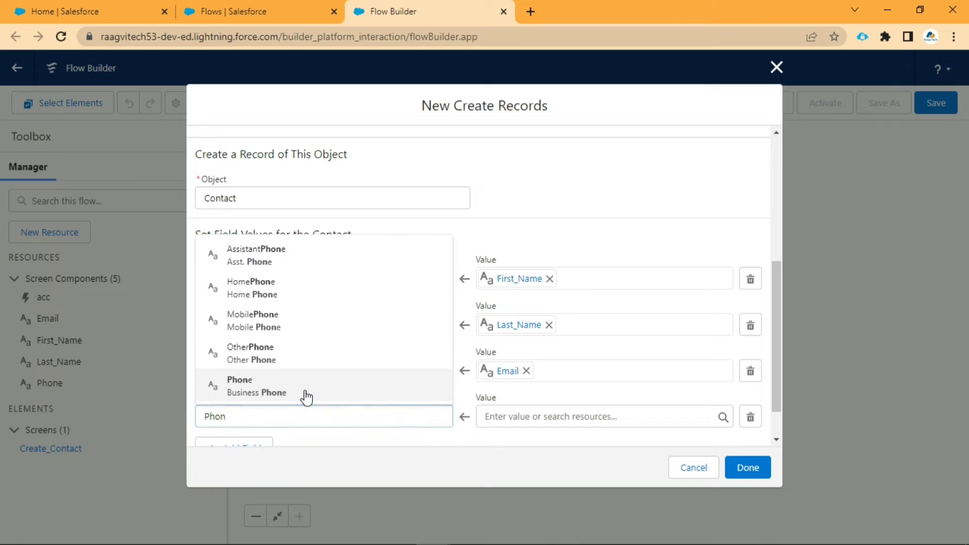
pyautogui.click(302, 392)
pyautogui.click(512, 414)
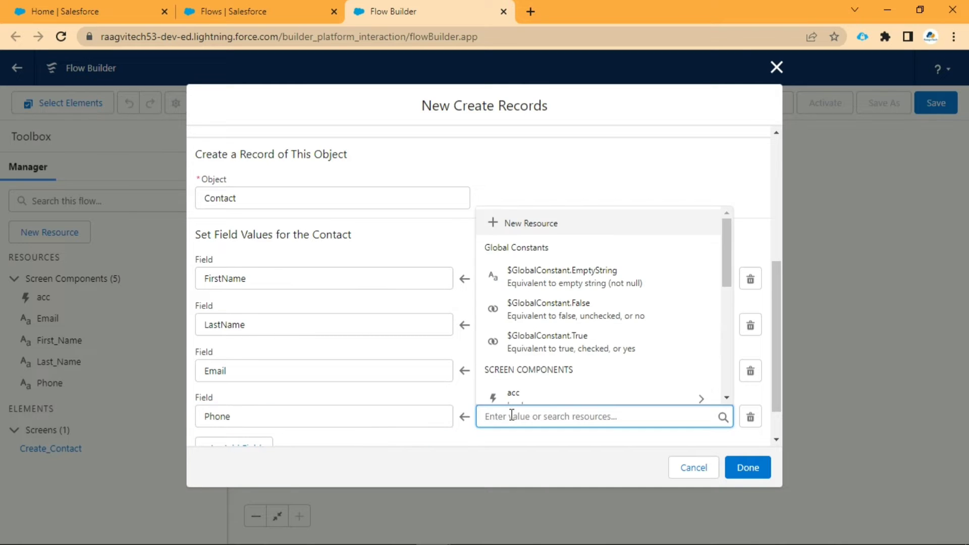
pyautogui.write('Phone')
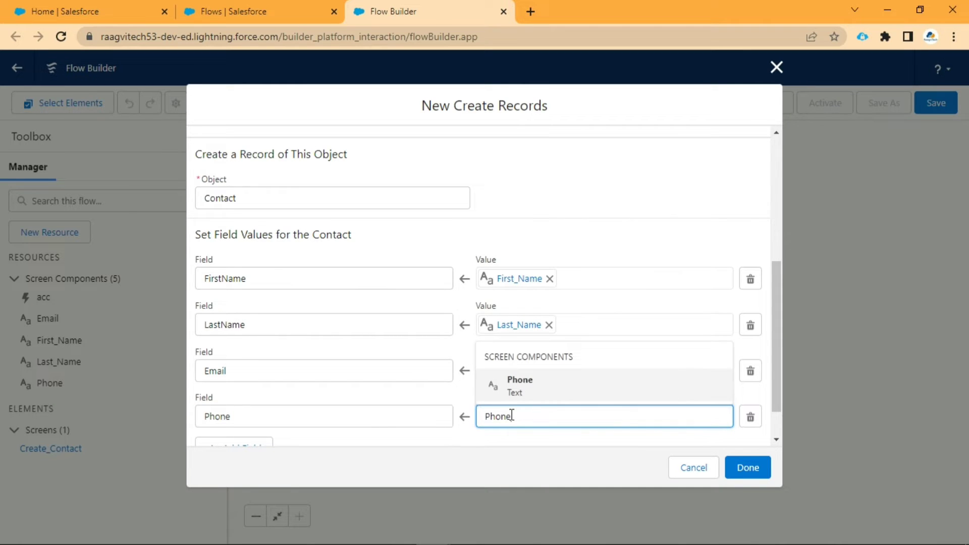
pyautogui.click(514, 387)
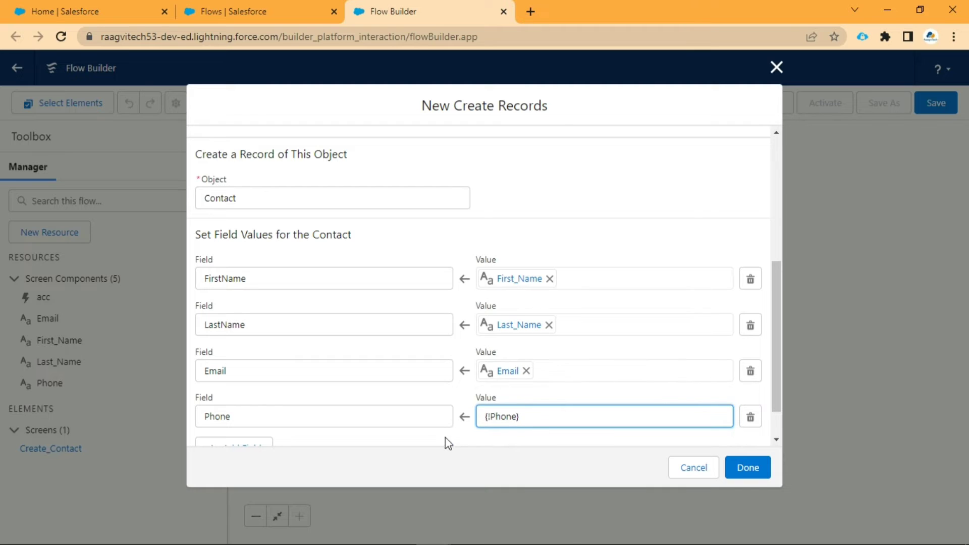
# Step: Add another field row and map the contact's AccountId field to the Record Id of the acc lookup component
pyautogui.scroll(-1, 444, 438)
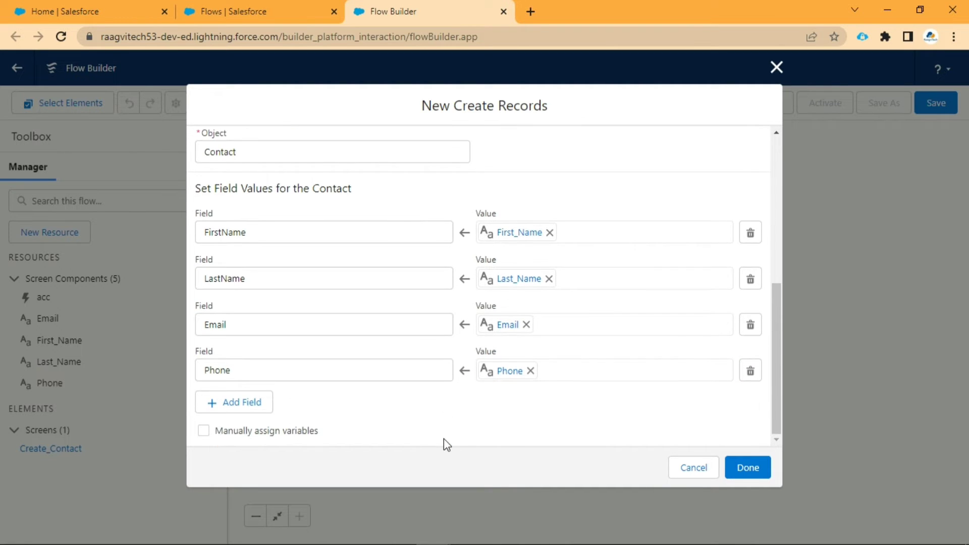
pyautogui.click(230, 402)
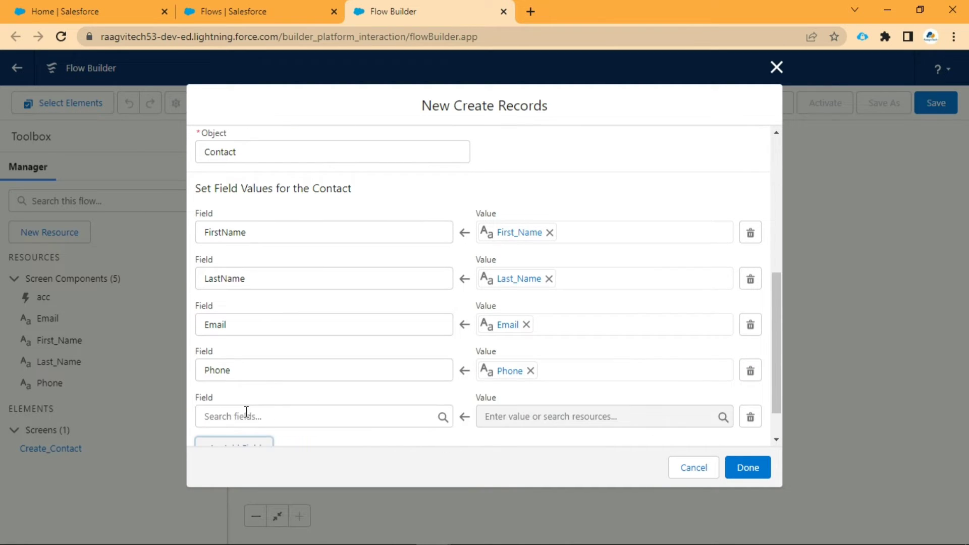
pyautogui.click(247, 412)
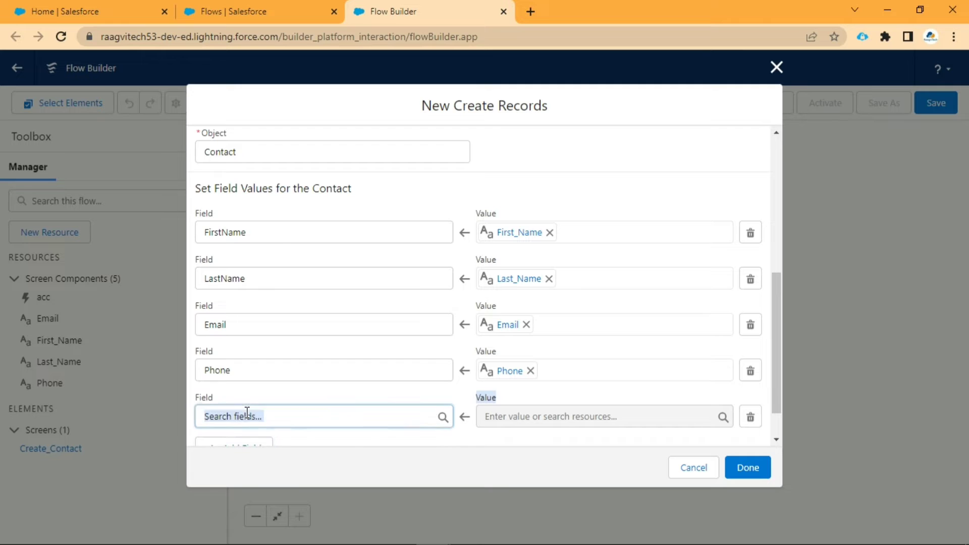
pyautogui.click(301, 413)
pyautogui.write('Acc')
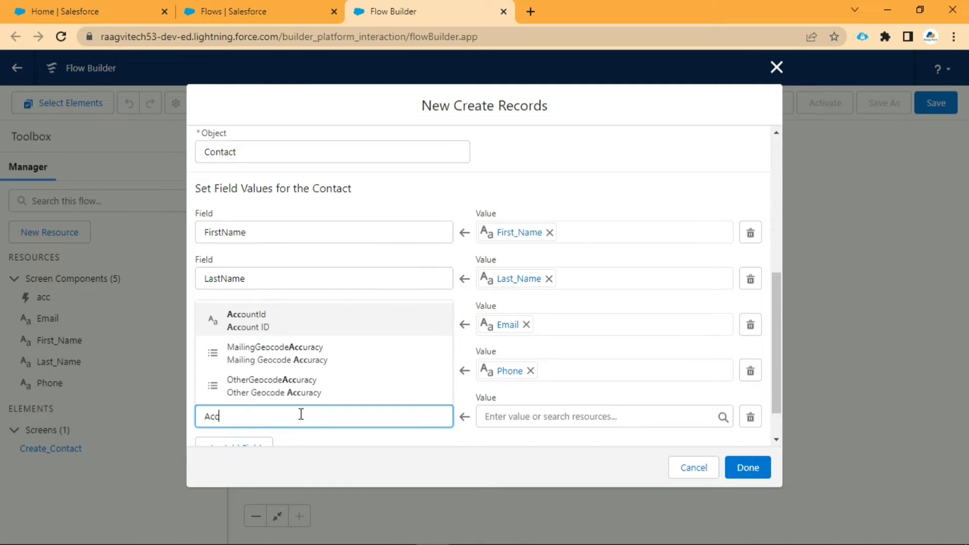
pyautogui.click(309, 325)
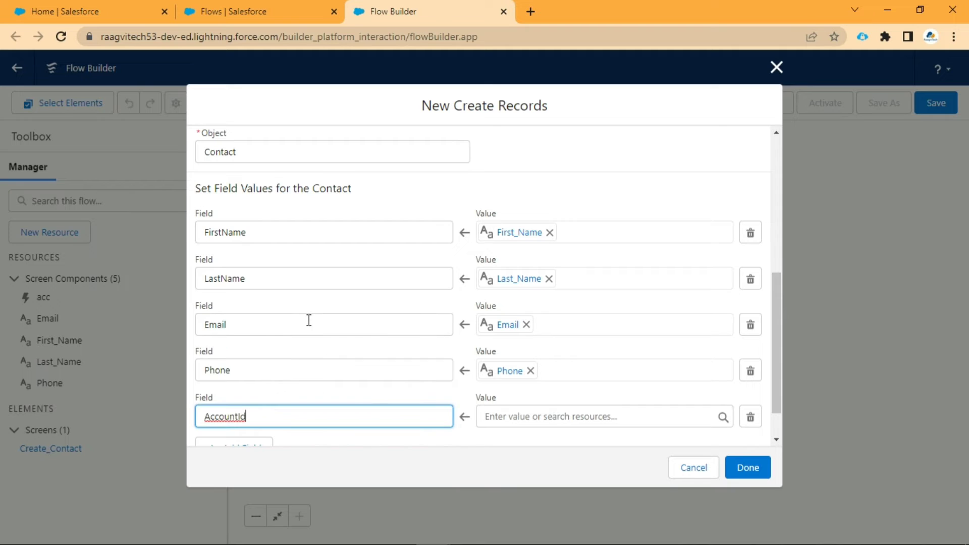
pyautogui.click(520, 416)
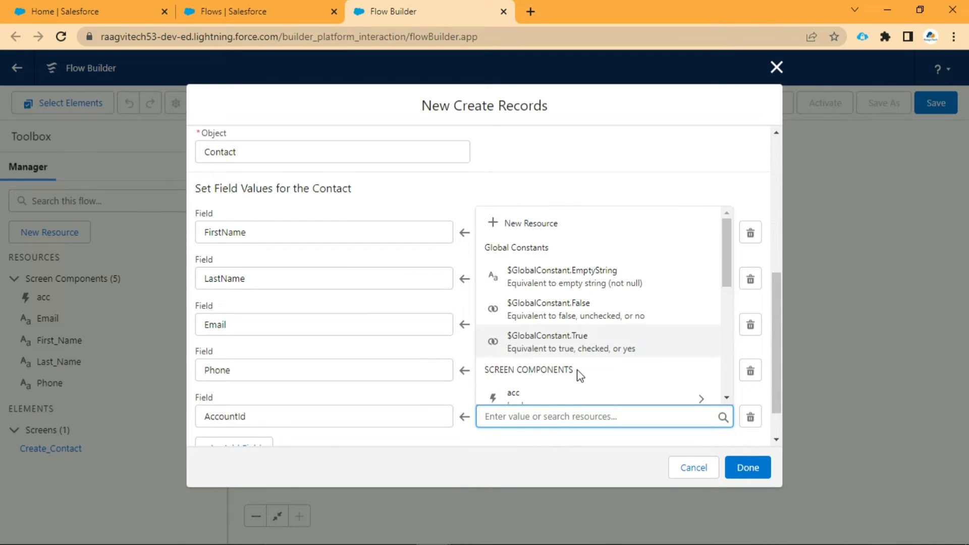
pyautogui.scroll(-3, 580, 376)
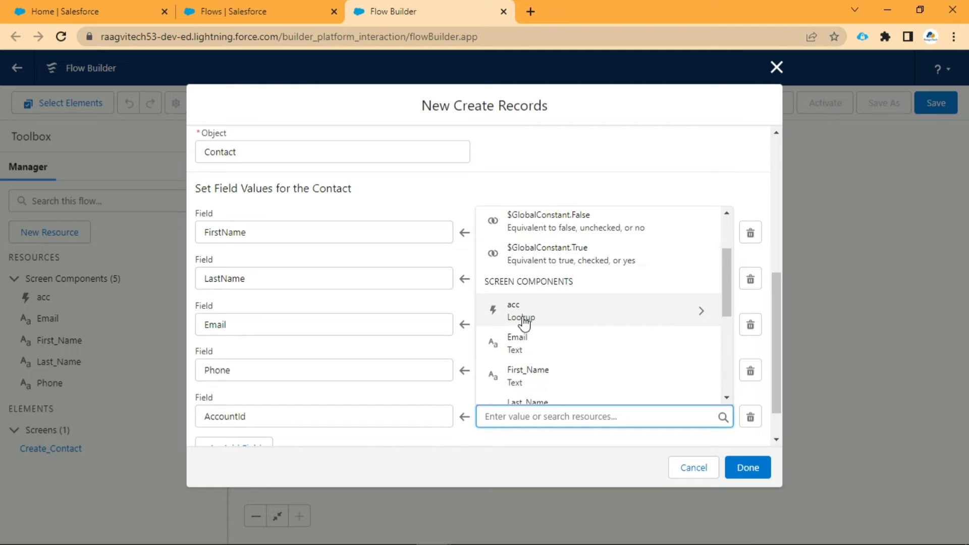
pyautogui.click(593, 315)
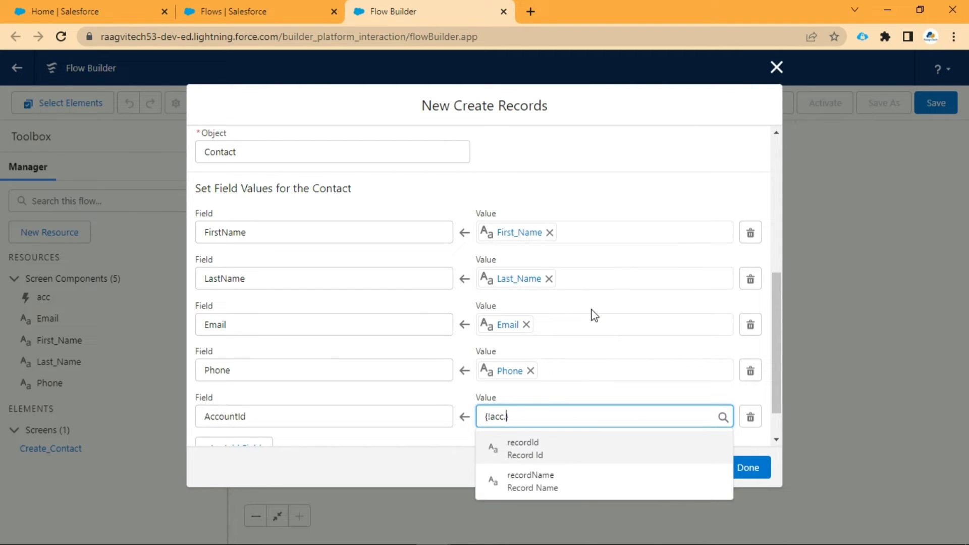
pyautogui.click(571, 458)
pyautogui.click(556, 436)
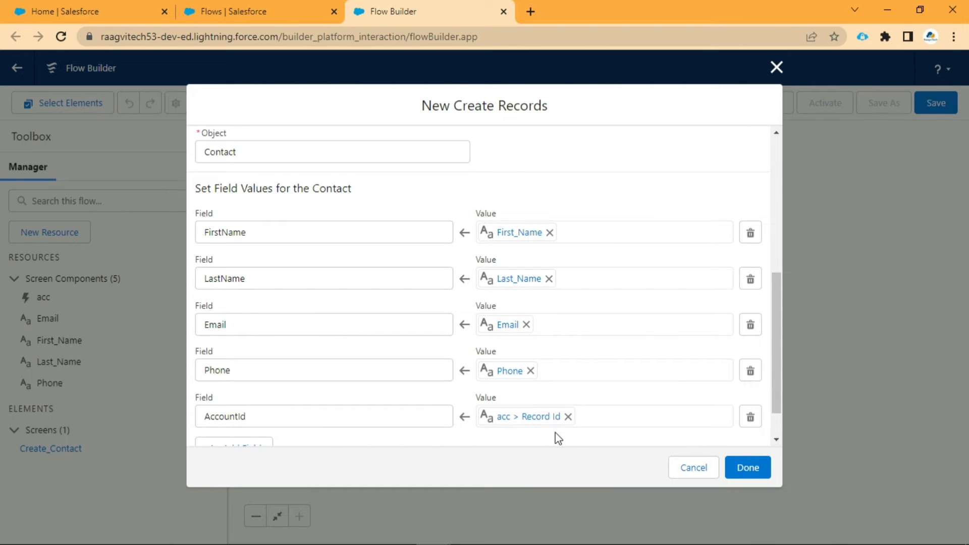
# Step: Enable manual variable assignment and start a new resource of type Variable for storing the contact ID
pyautogui.scroll(-1, 558, 438)
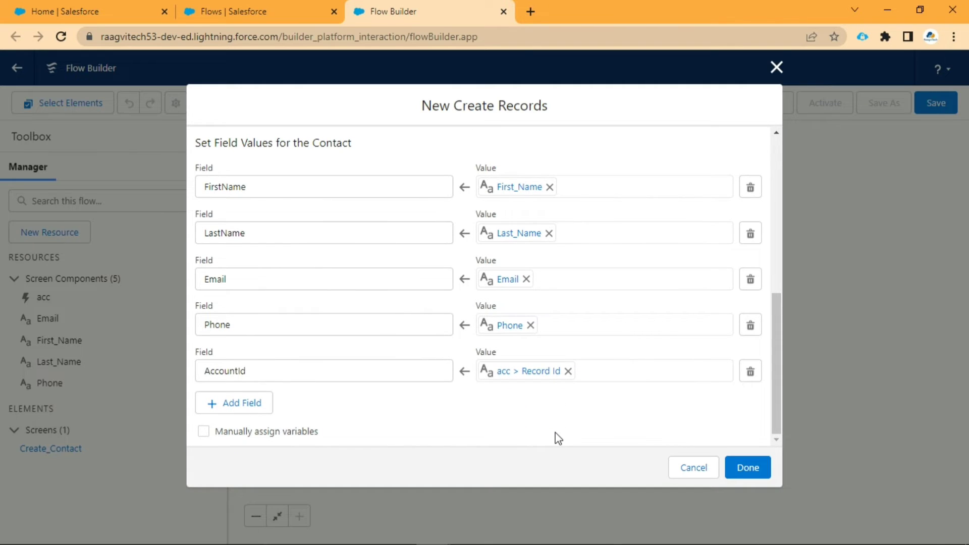
pyautogui.click(204, 431)
pyautogui.scroll(-2, 369, 414)
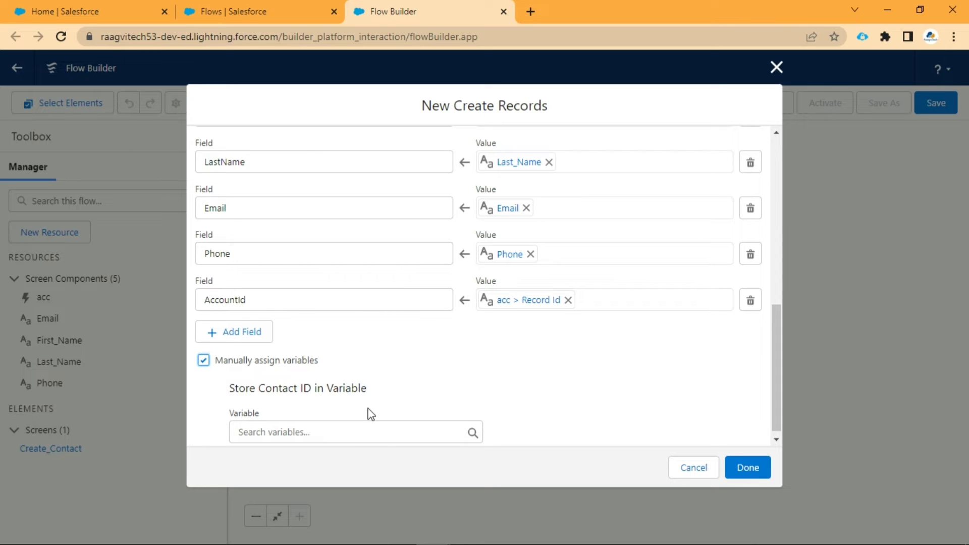
pyautogui.click(312, 430)
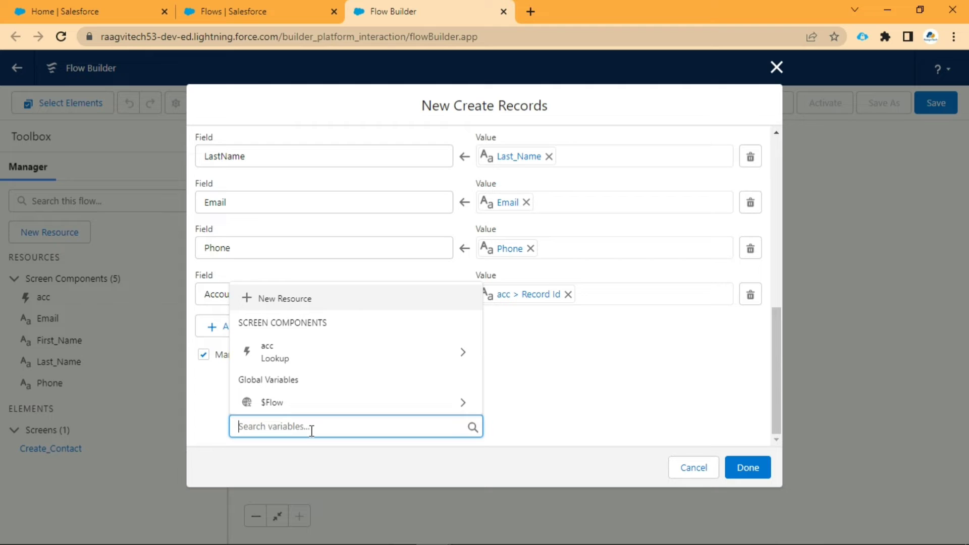
pyautogui.click(314, 300)
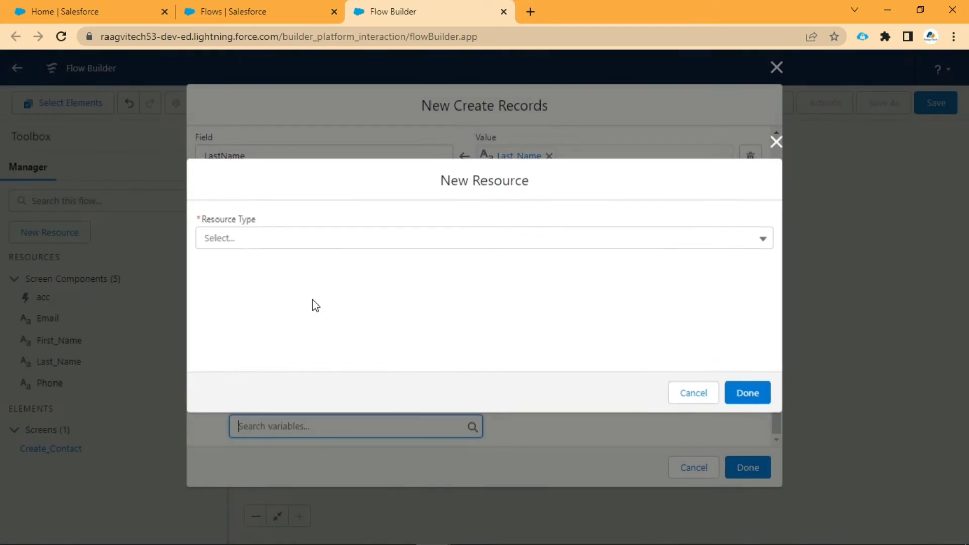
pyautogui.click(307, 241)
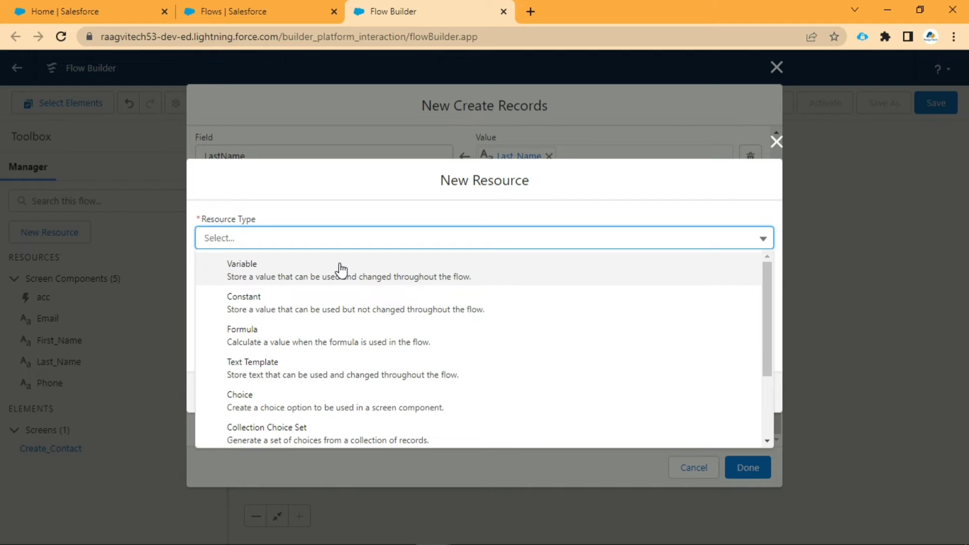
pyautogui.click(514, 281)
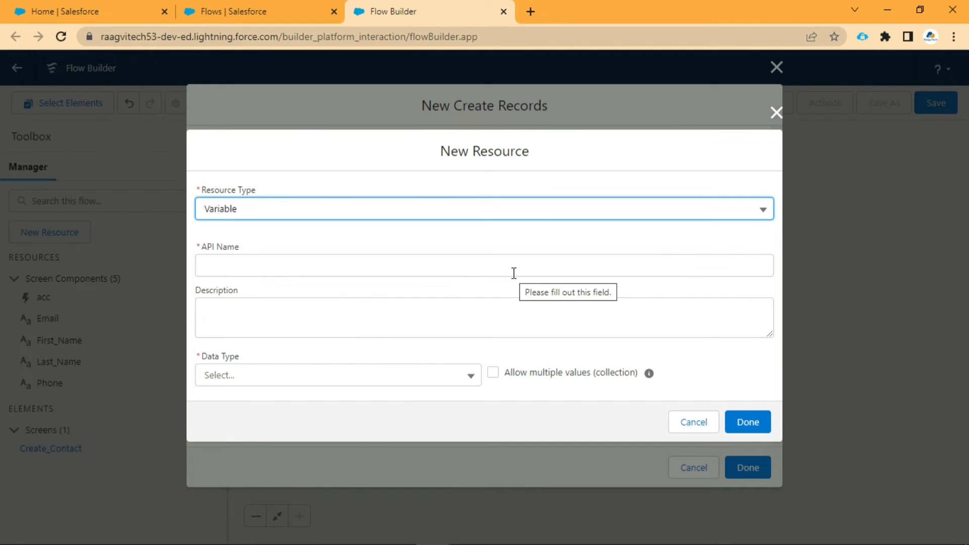
# Step: Give the variable the API name contactId and data type Text, and complete the Create Records element
pyautogui.click(456, 268)
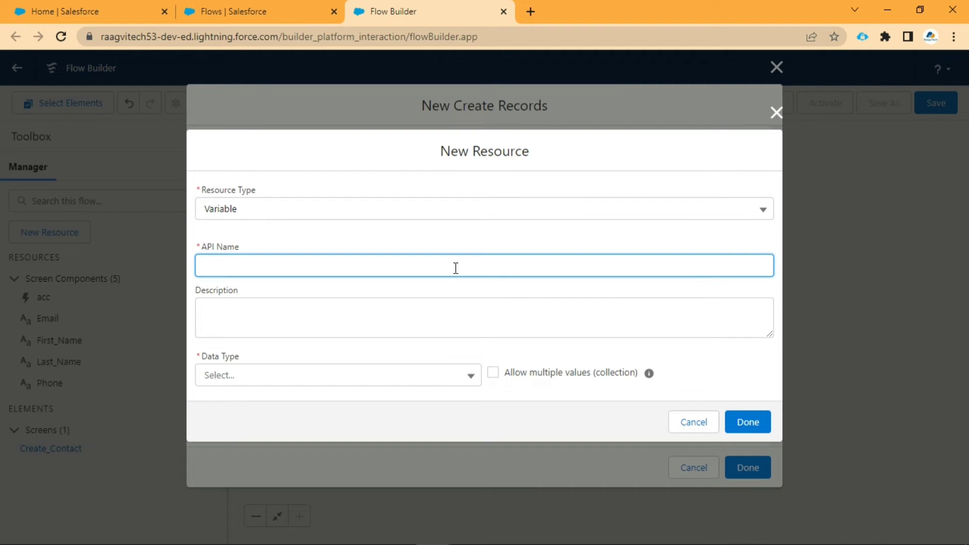
pyautogui.write('contactId')
pyautogui.click(443, 360)
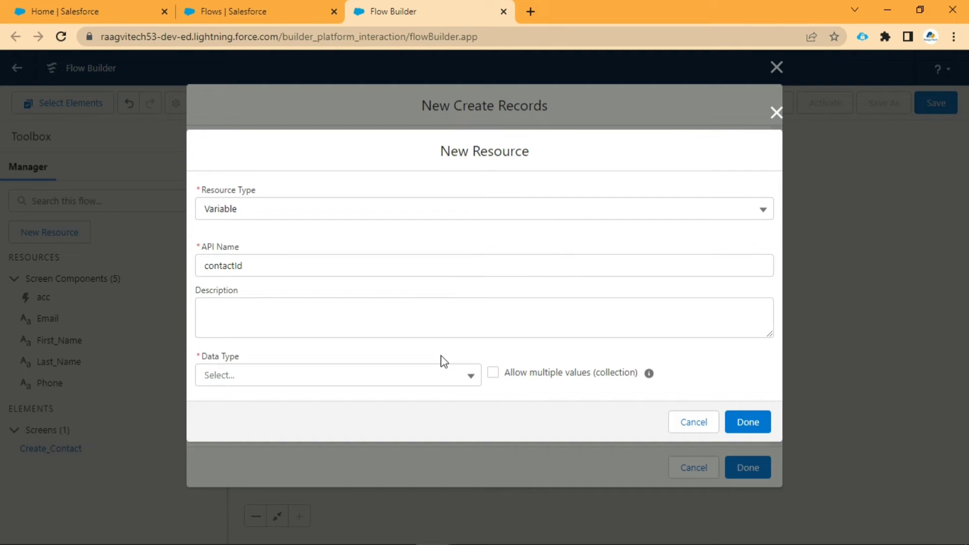
pyautogui.click(434, 382)
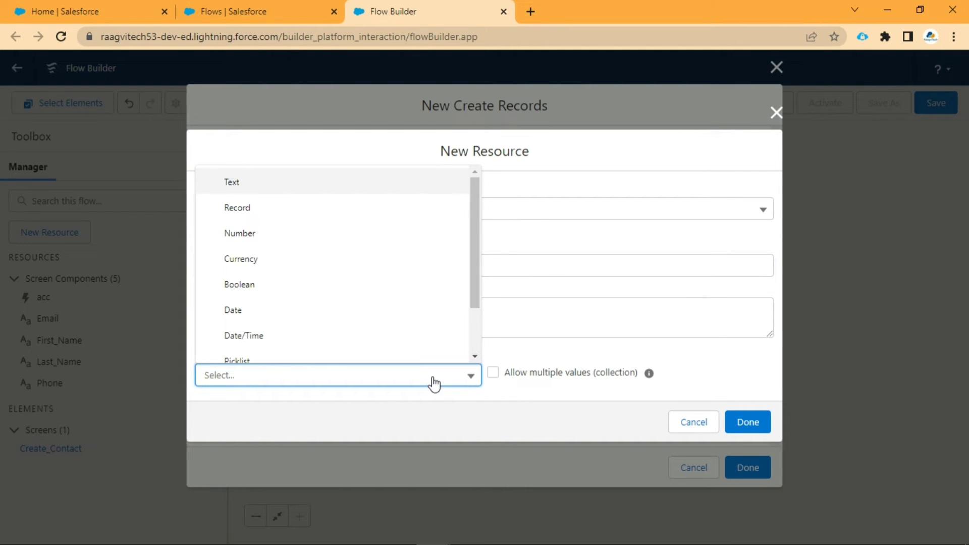
pyautogui.click(381, 187)
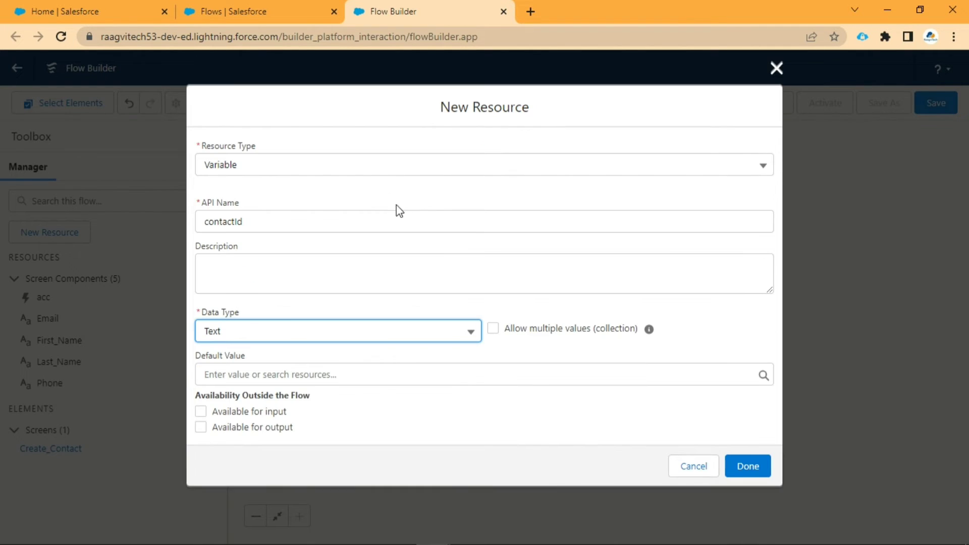
pyautogui.click(761, 468)
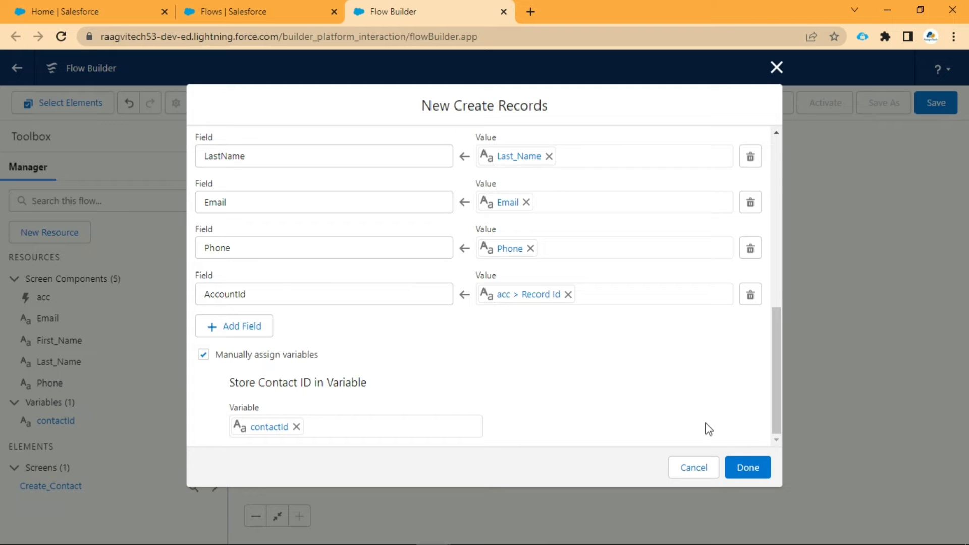
pyautogui.click(746, 468)
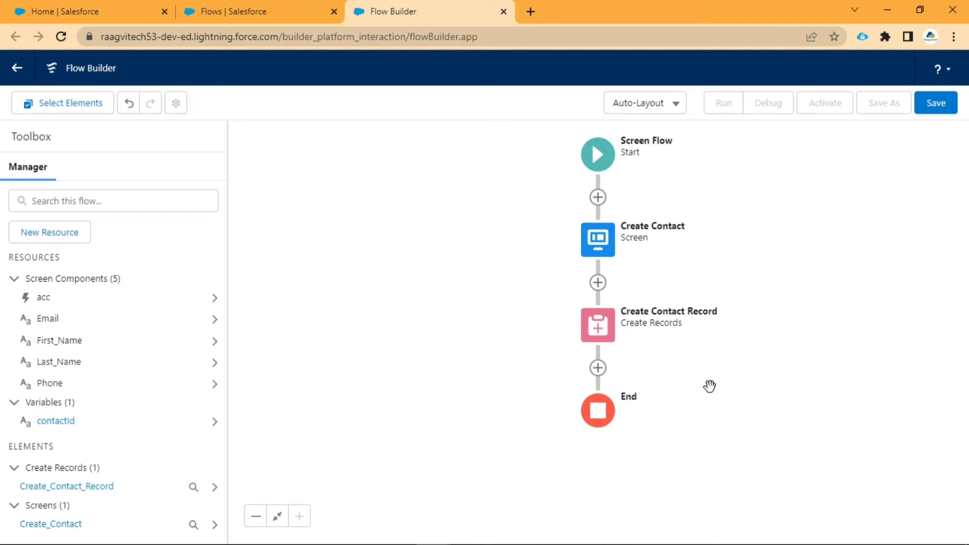
# Step: Add a Screen element after Create Contact Record and label it Redirect to New Contact
pyautogui.click(597, 367)
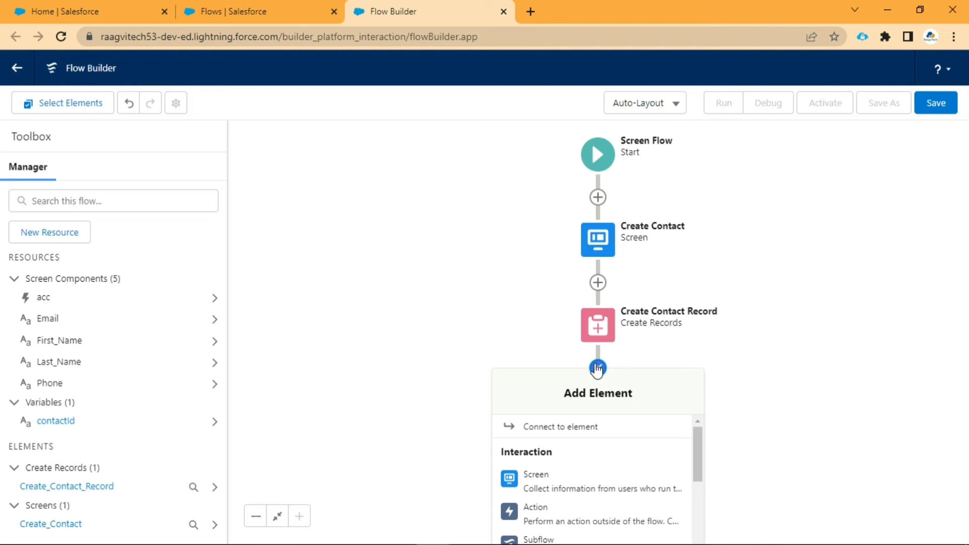
pyautogui.click(577, 479)
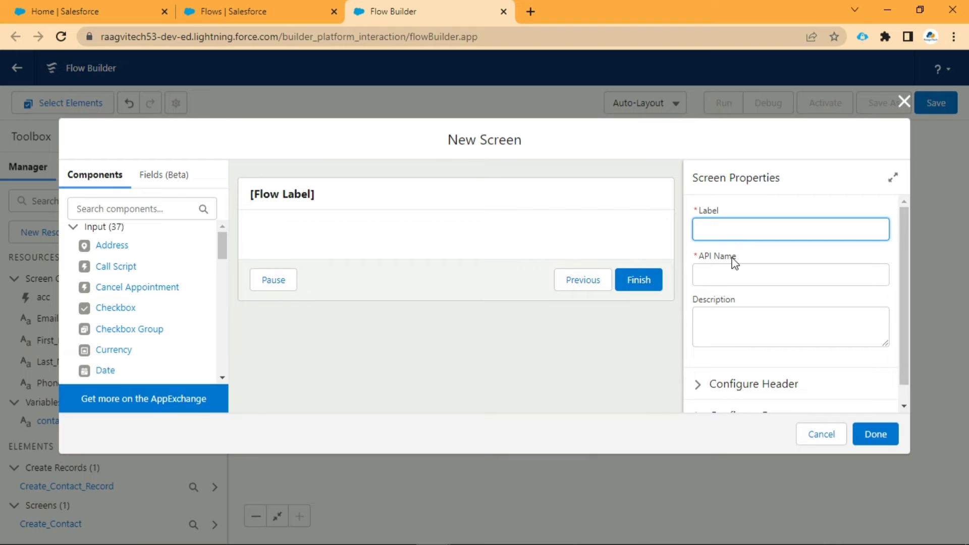
pyautogui.write('RedirectToNewContact')
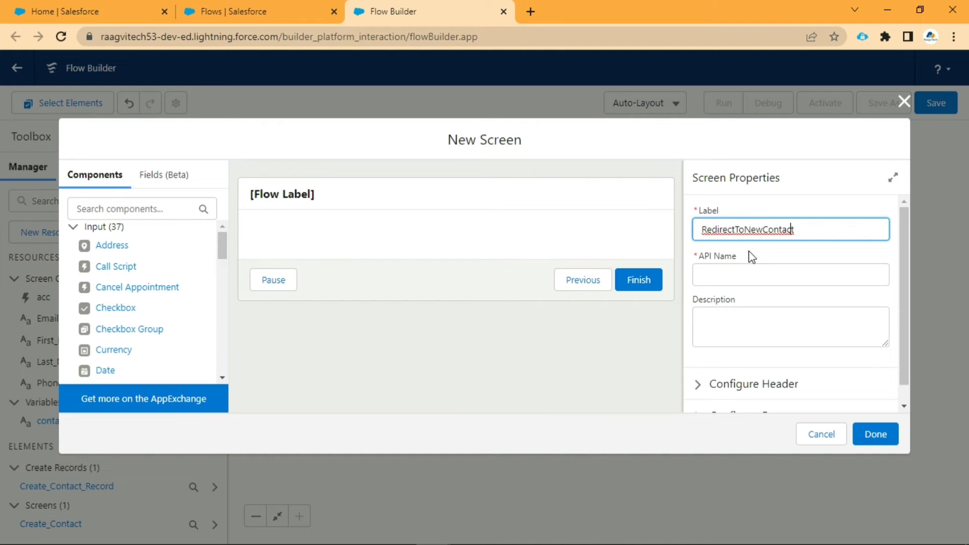
pyautogui.press('Left')
pyautogui.press('Left')
pyautogui.press('Left')
pyautogui.press('Left')
pyautogui.press('Left')
pyautogui.press('Left')
pyautogui.press('Left')
pyautogui.press('Left')
pyautogui.press('Left')
pyautogui.press('Left')
pyautogui.press('Left')
pyautogui.press('Left')
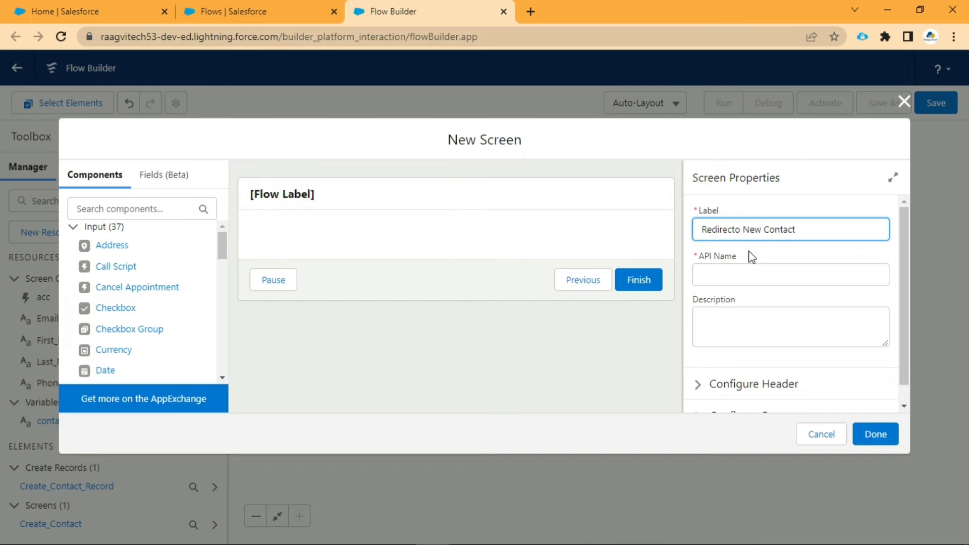
pyautogui.press('BackSpace')
pyautogui.write('t')
pyautogui.press('Left')
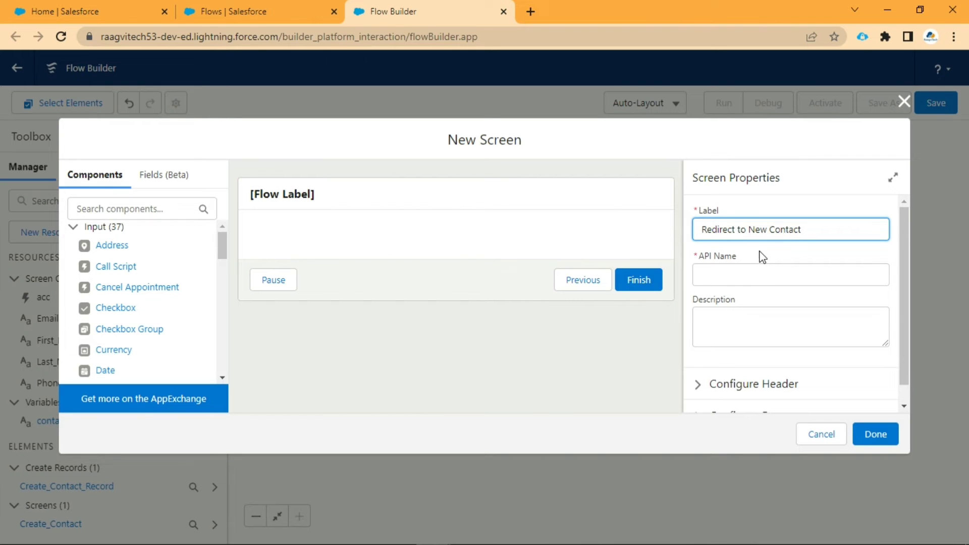
pyautogui.click(764, 257)
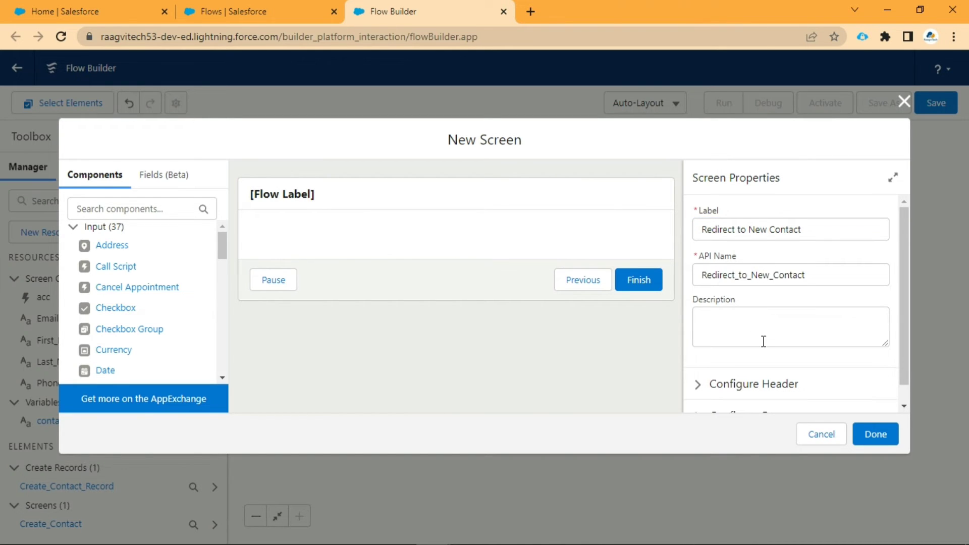
# Step: Add a Display Text component to the new screen and set its API name to RedirectToNewRecord
pyautogui.scroll(-1, 763, 342)
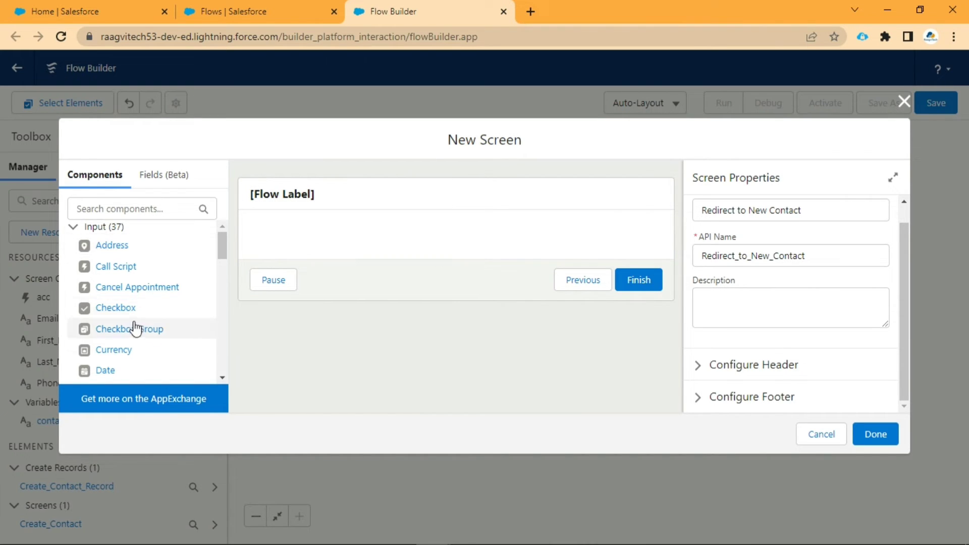
pyautogui.click(138, 209)
pyautogui.write('displ')
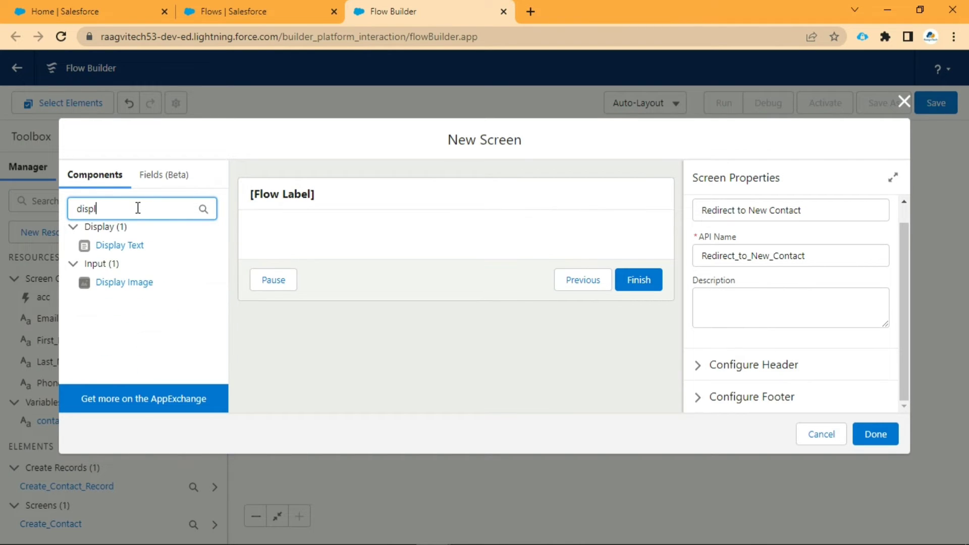
pyautogui.click(126, 249)
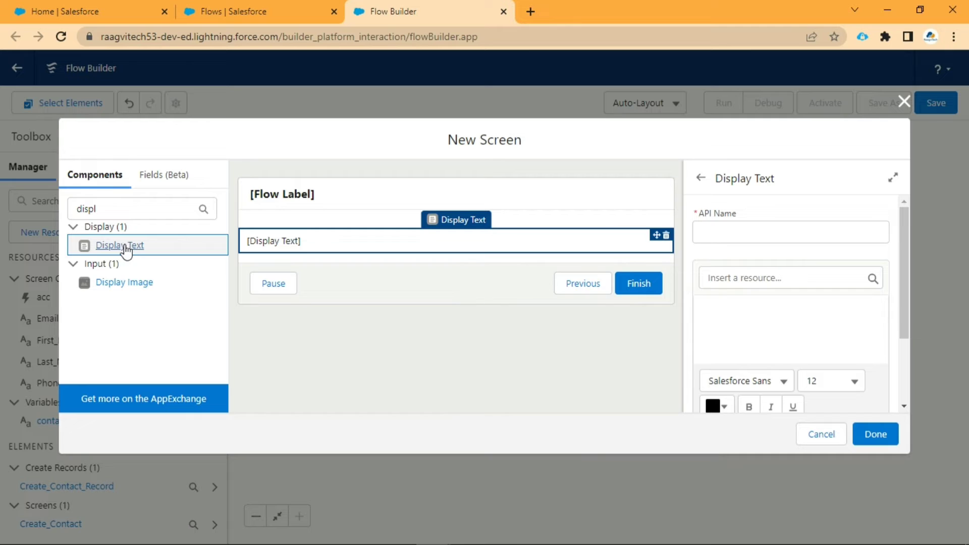
pyautogui.click(725, 234)
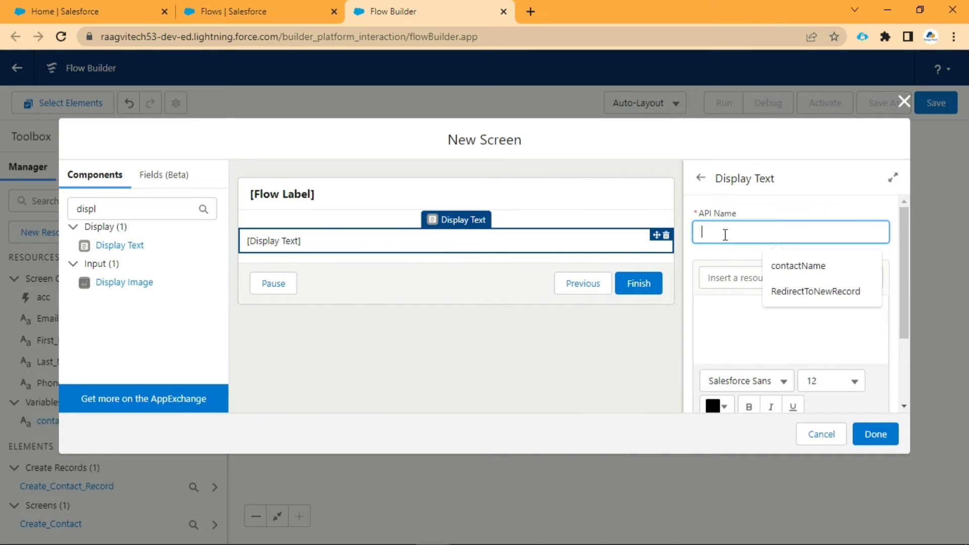
pyautogui.click(796, 283)
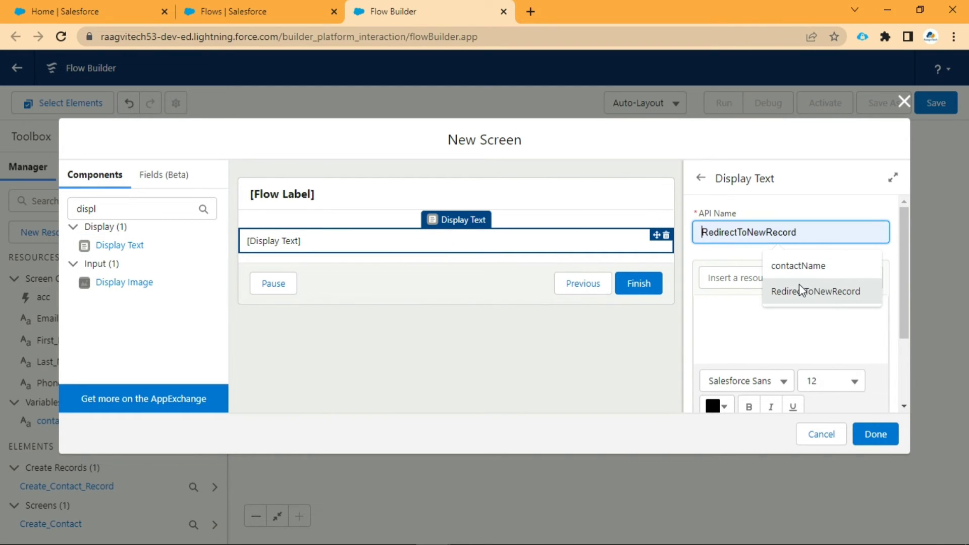
pyautogui.click(798, 289)
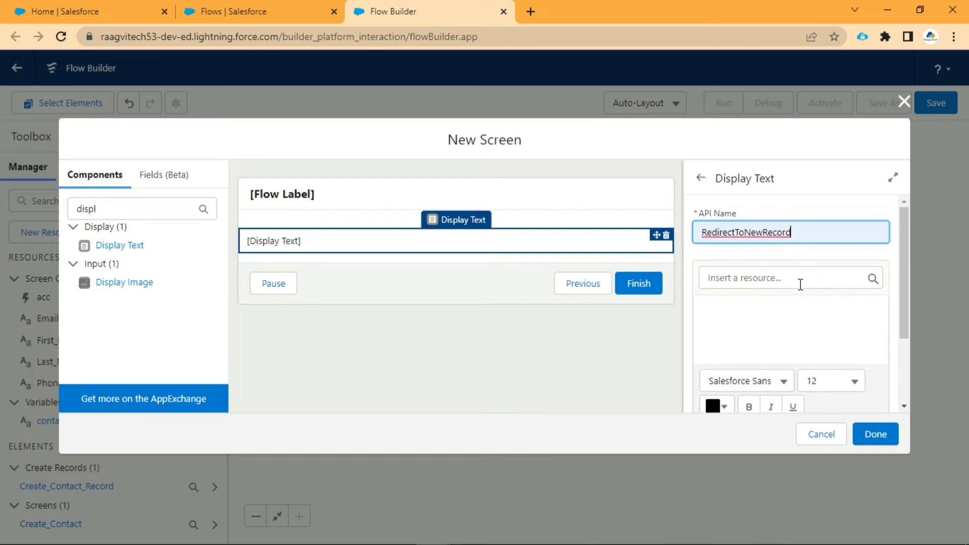
pyautogui.click(764, 232)
pyautogui.click(846, 258)
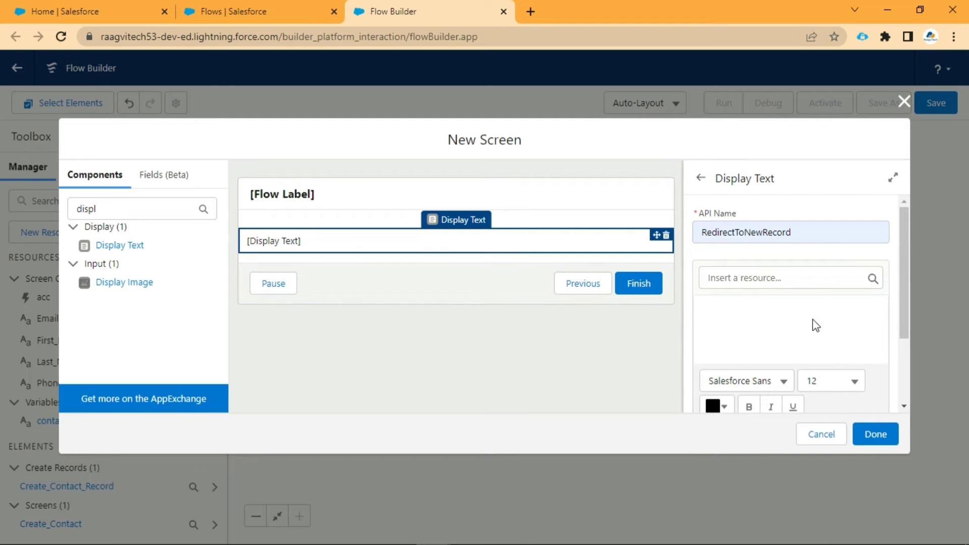
# Step: Enter the display text as two lines, "Contact Created !" and "Click here to Redirect !"
pyautogui.click(759, 325)
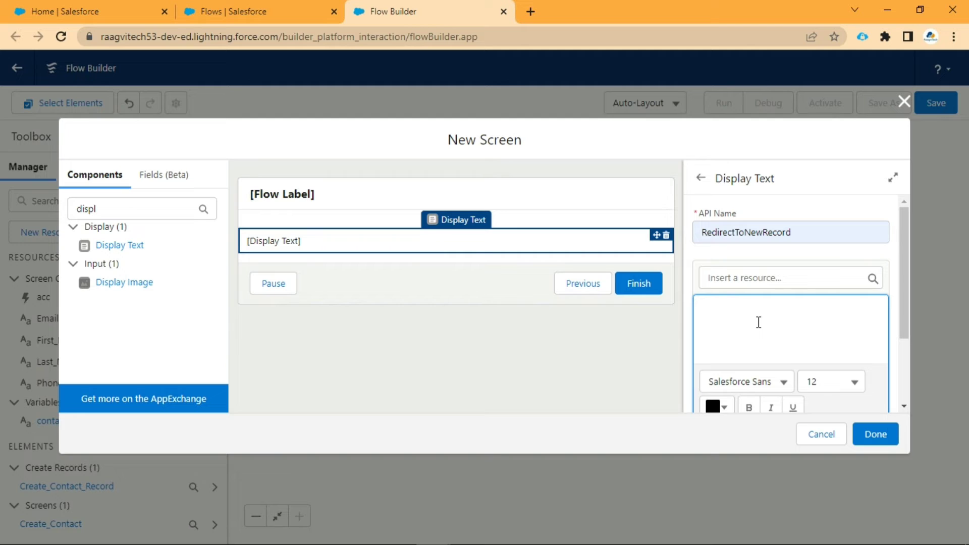
pyautogui.write('Contact C')
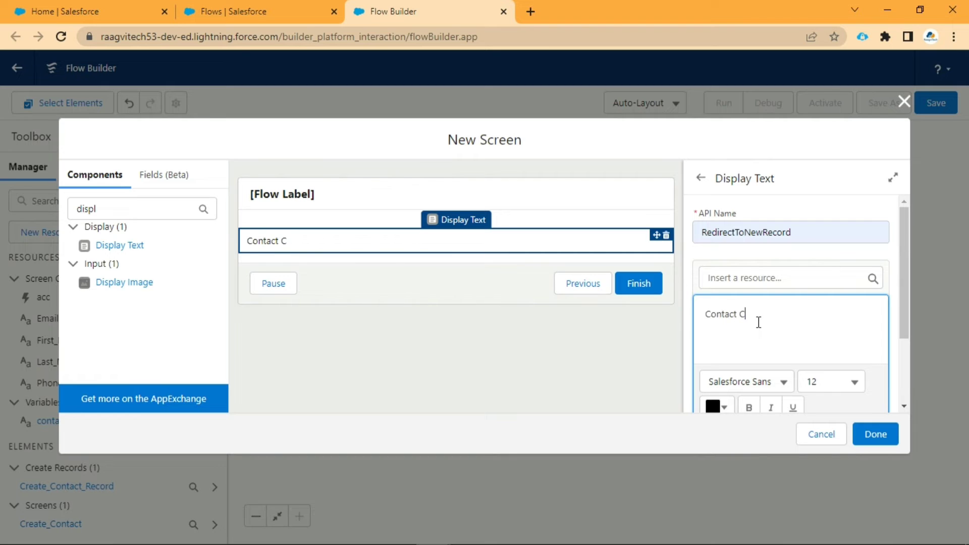
pyautogui.write('reated !')
pyautogui.press('Return')
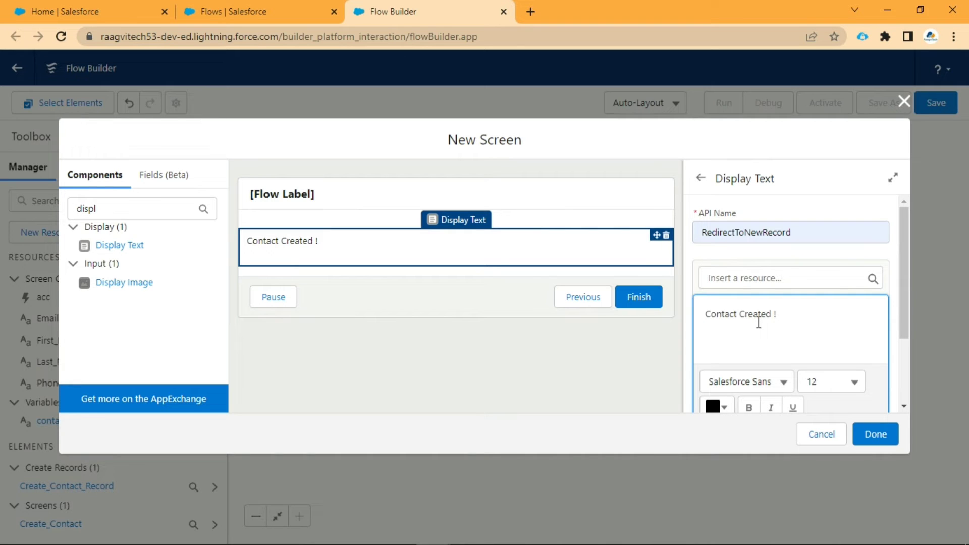
pyautogui.write('Click here to')
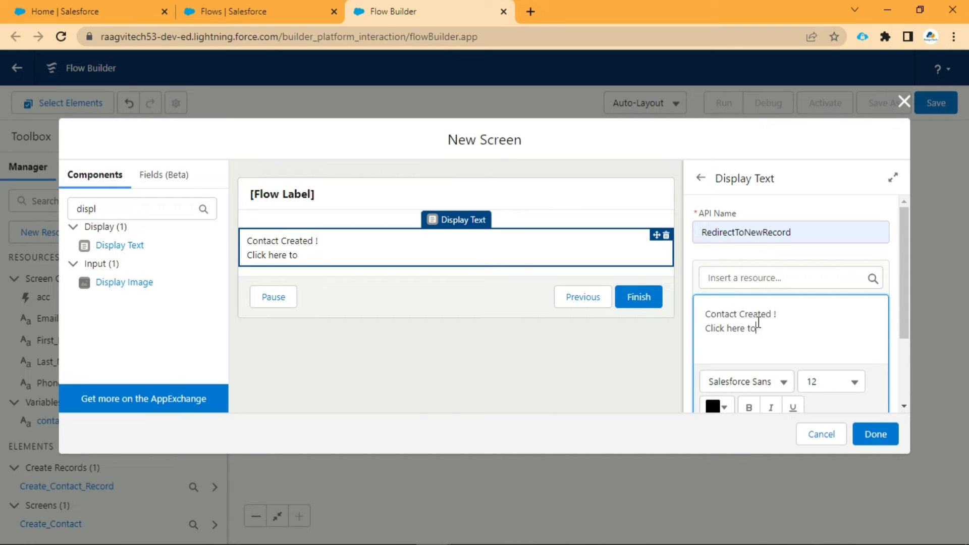
pyautogui.write(' Redirect !')
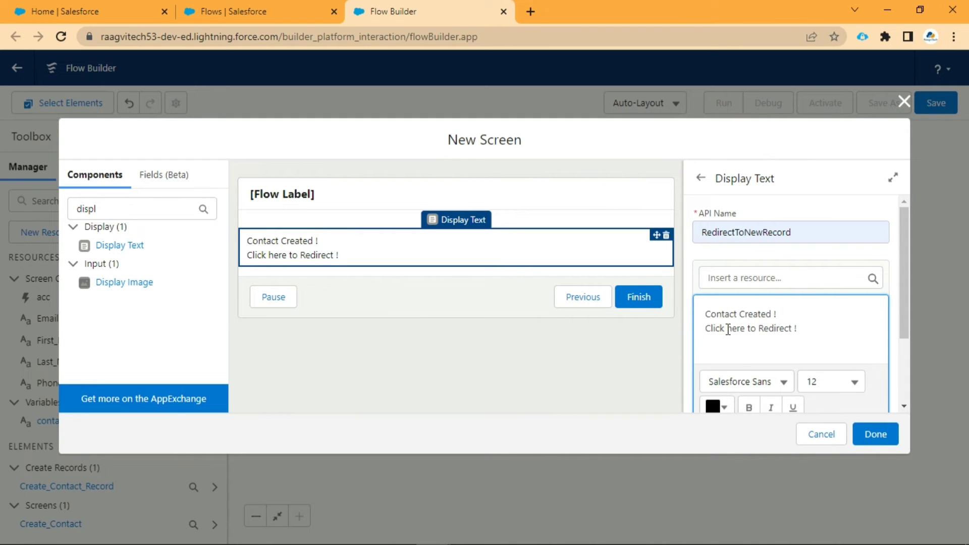
# Step: Link the word "here" in the display text to the URL /{!contactId}
pyautogui.moveTo(726, 329); pyautogui.dragTo(744, 331)
pyautogui.scroll(-2, 757, 352)
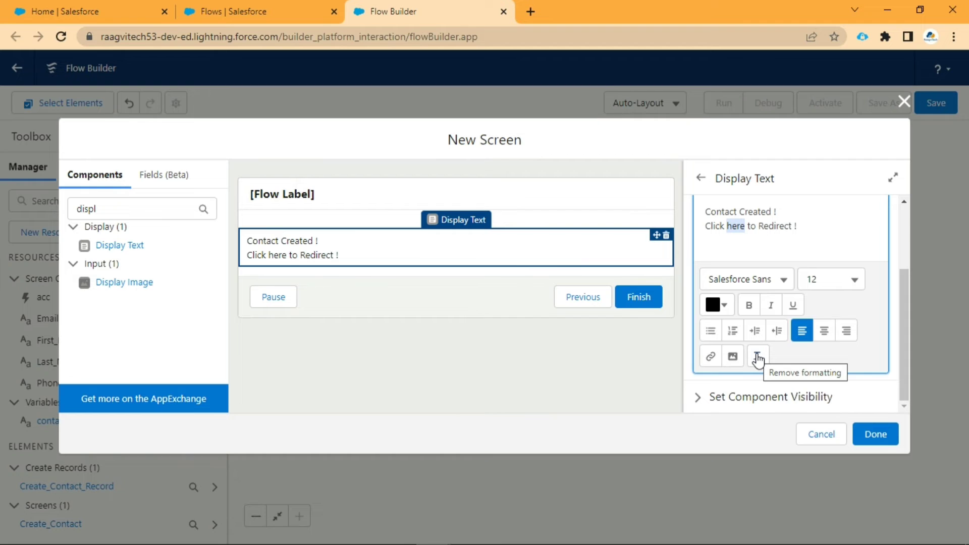
pyautogui.click(711, 357)
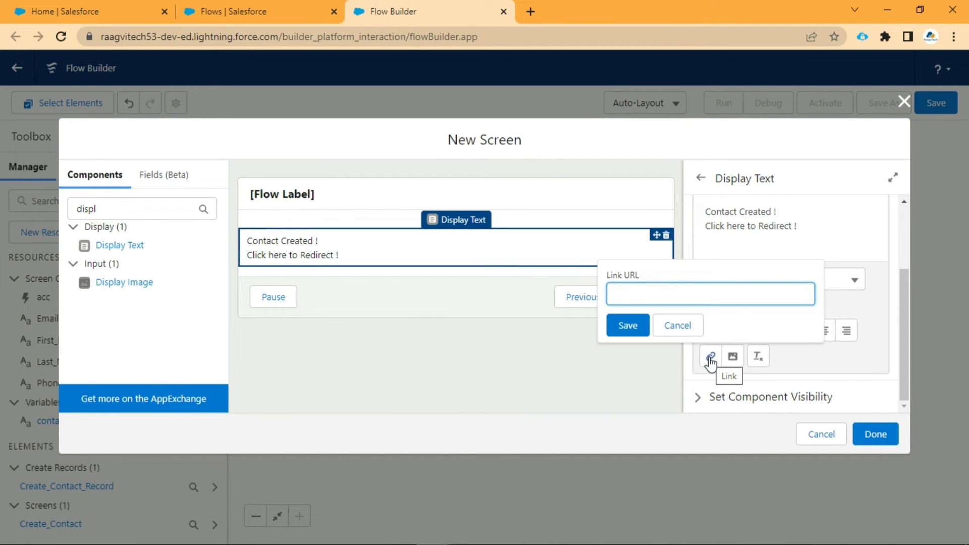
pyautogui.write('/')
pyautogui.write('!co')
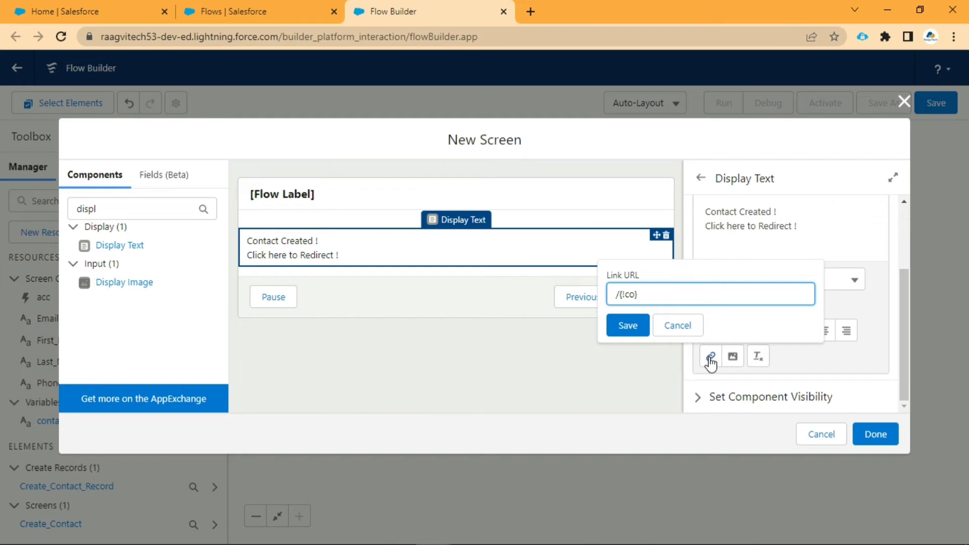
pyautogui.write('ntactId')
pyautogui.click(627, 325)
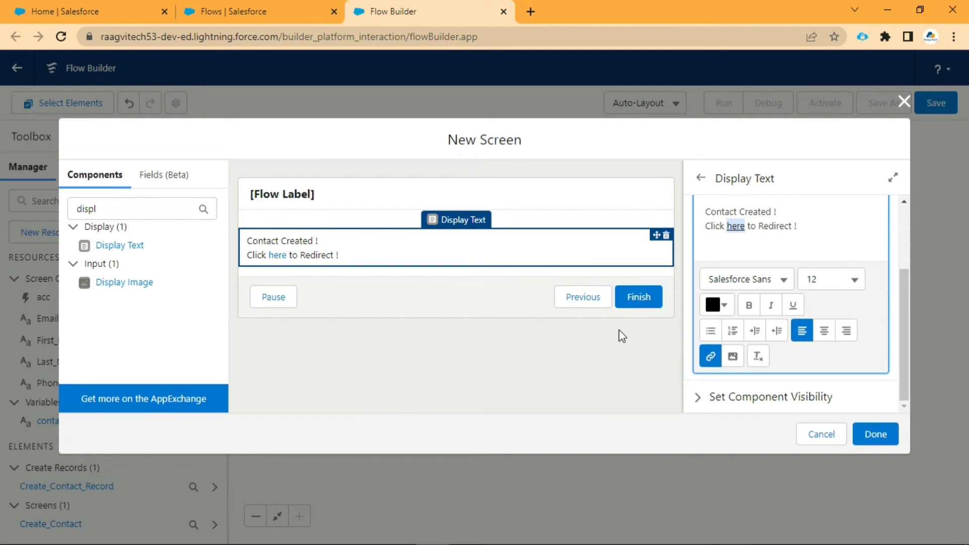
pyautogui.click(618, 330)
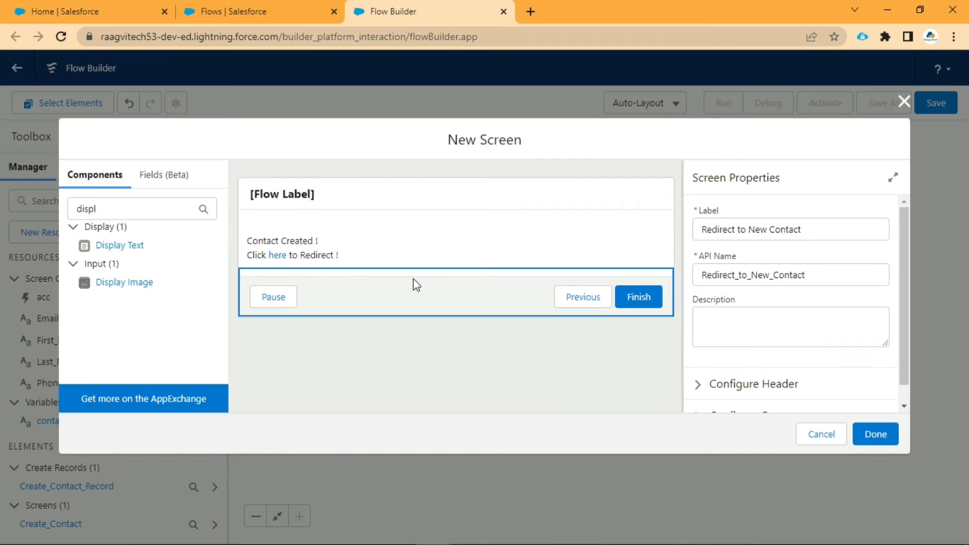
pyautogui.click(391, 246)
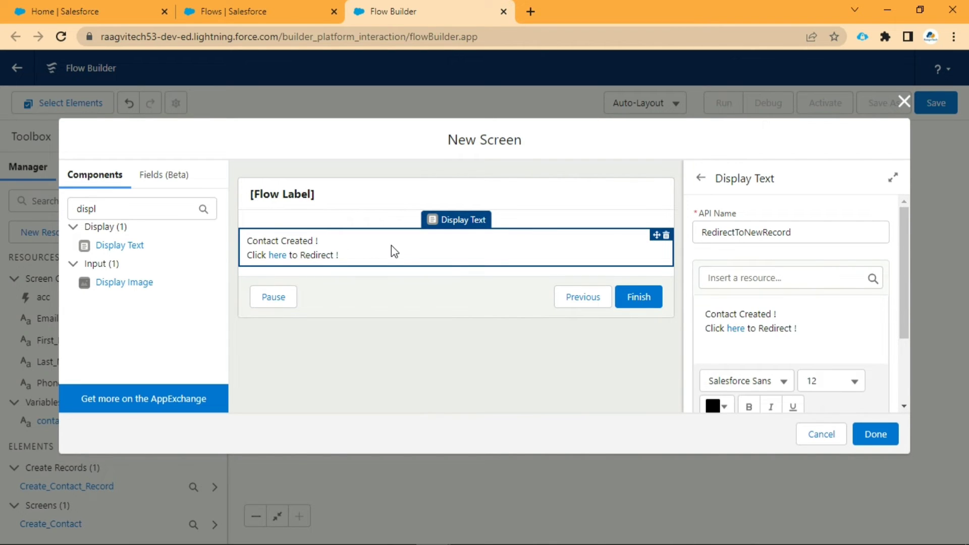
# Step: Hide the Pause button in the footer of the Redirect to New Contact screen and complete the screen element
pyautogui.click(347, 303)
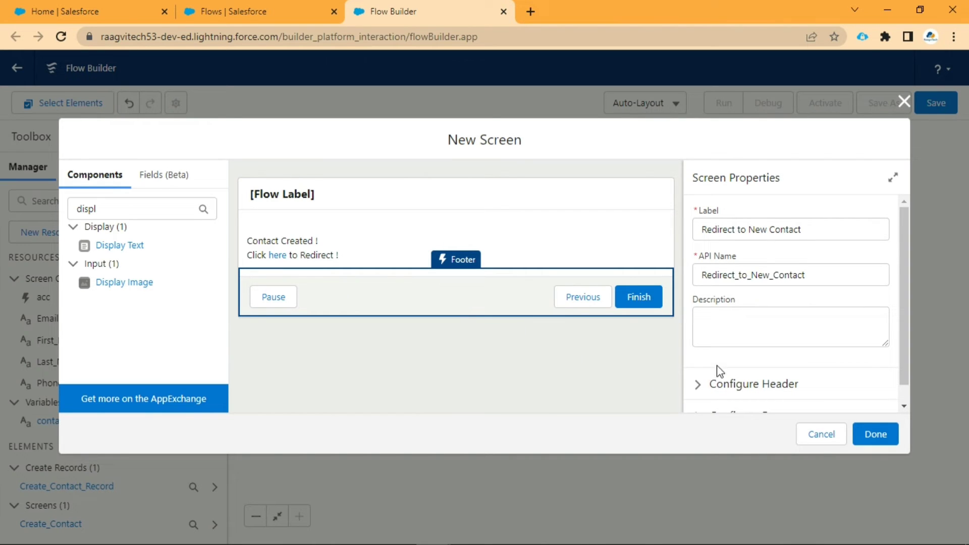
pyautogui.scroll(-1, 734, 360)
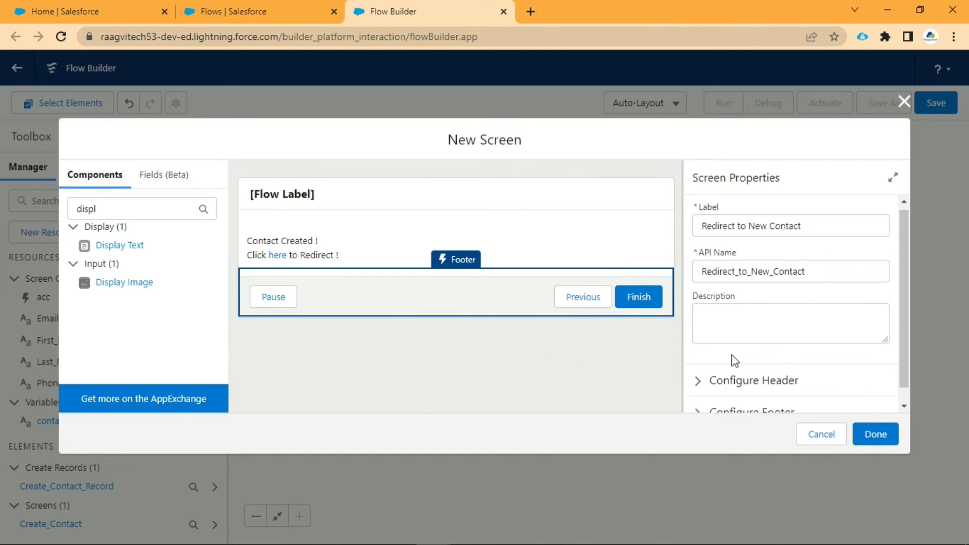
pyautogui.click(699, 369)
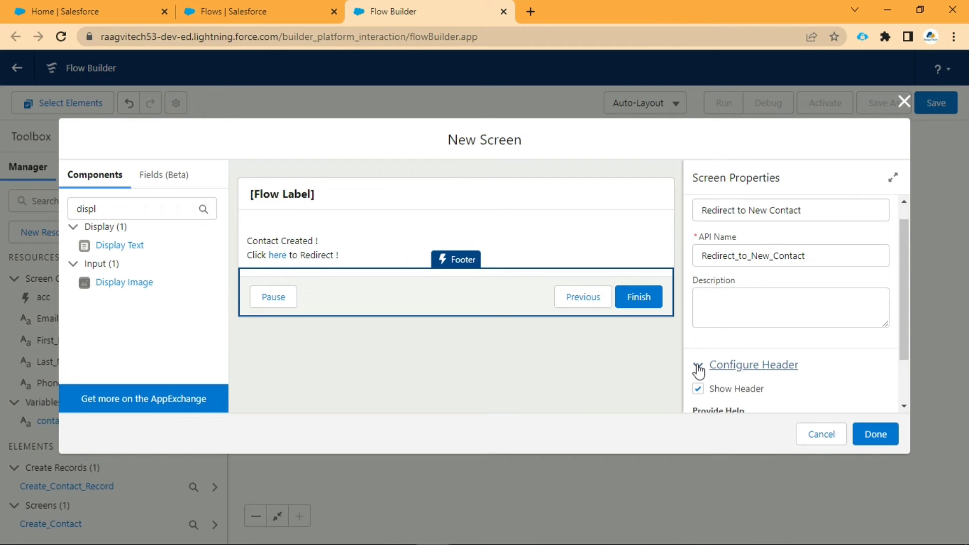
pyautogui.click(699, 370)
pyautogui.click(698, 399)
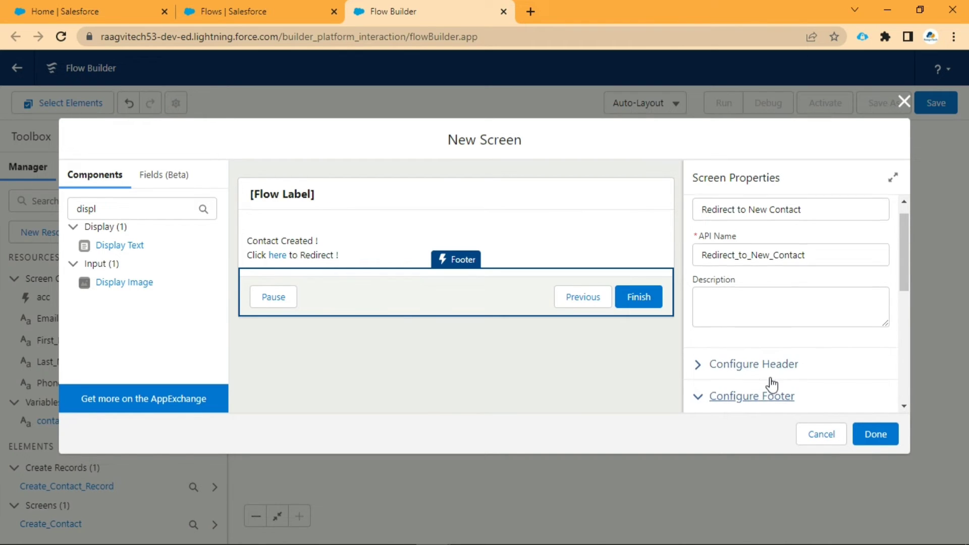
pyautogui.scroll(-4, 771, 384)
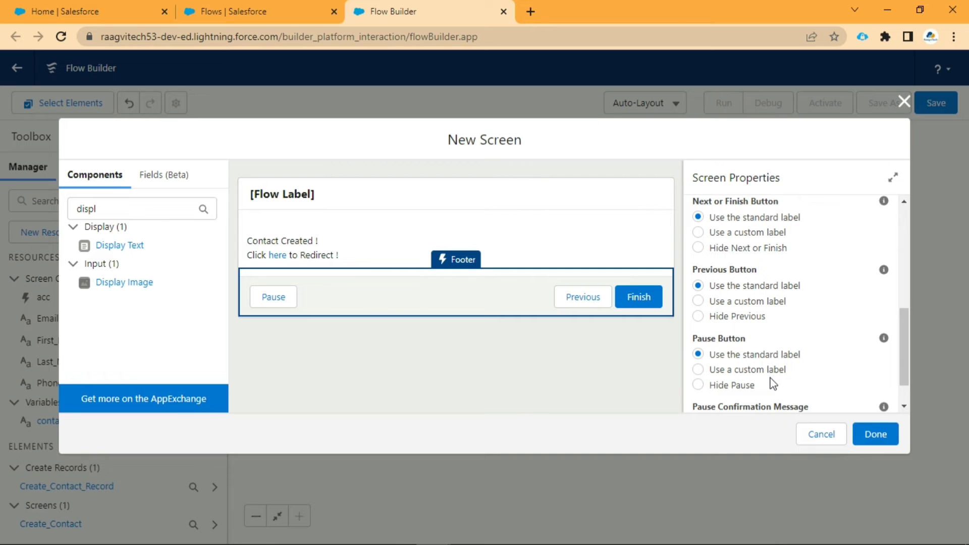
pyautogui.scroll(-1, 771, 384)
pyautogui.click(698, 357)
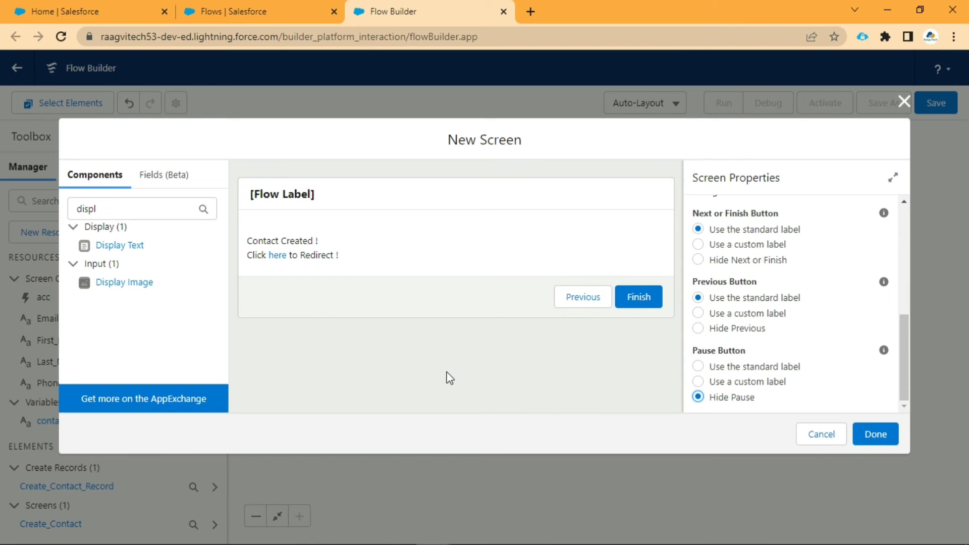
pyautogui.click(875, 444)
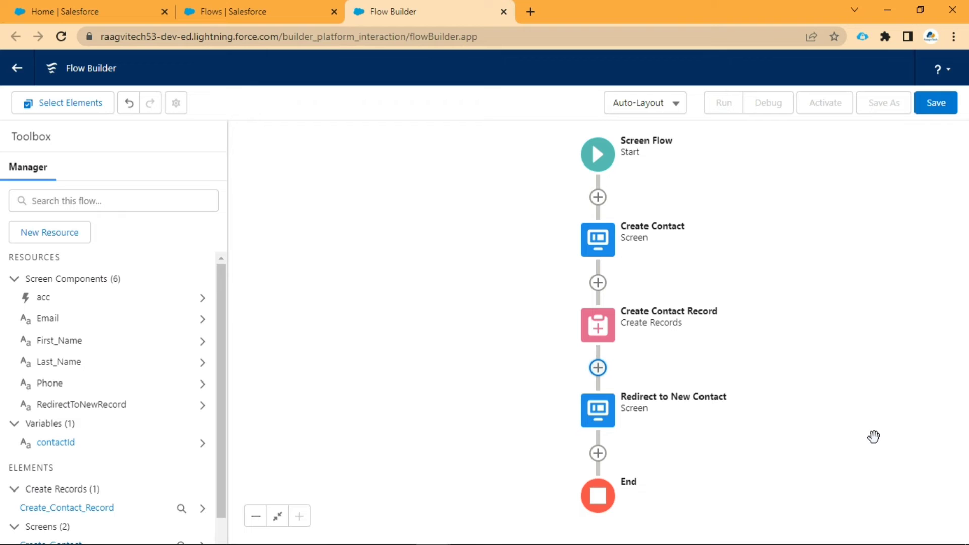
# Step: Save the flow with the label Create Contact Records and API name Create_Contact_Records, and activate it
pyautogui.click(938, 103)
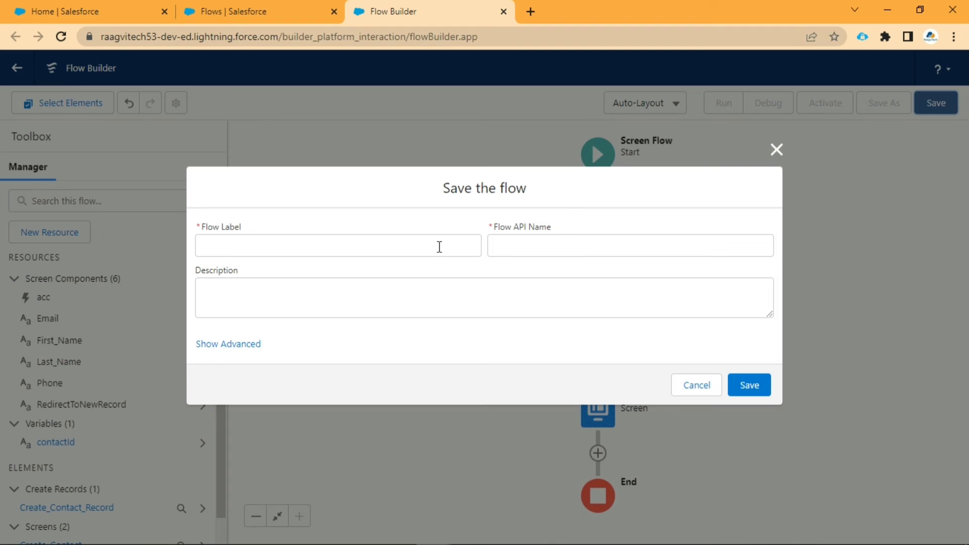
pyautogui.click(425, 247)
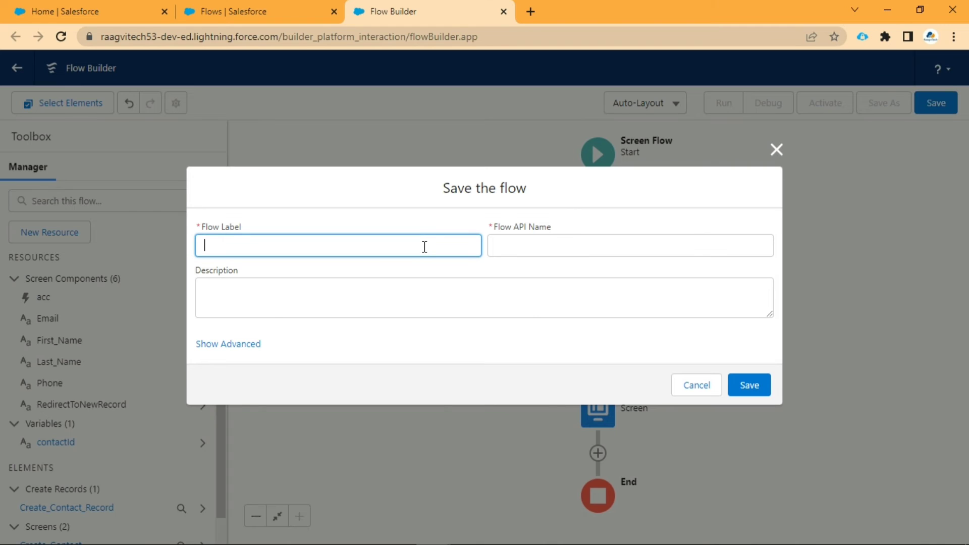
pyautogui.write('Create Contact Recor')
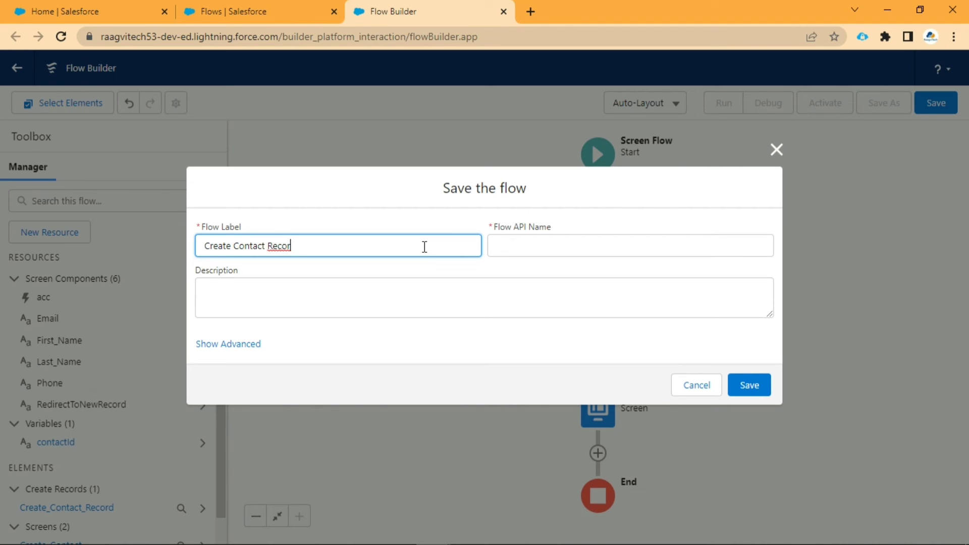
pyautogui.write('s')
pyautogui.write('d')
pyautogui.click(440, 270)
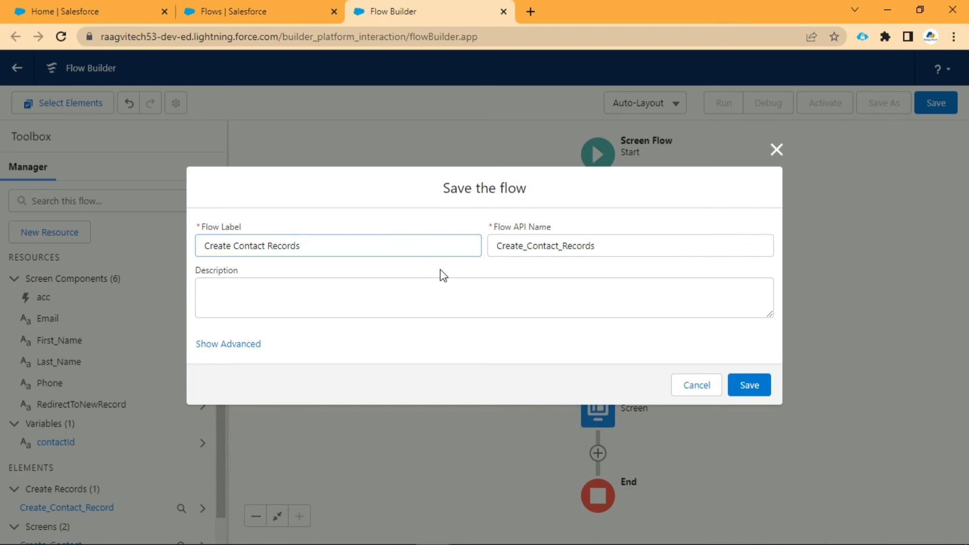
pyautogui.click(752, 390)
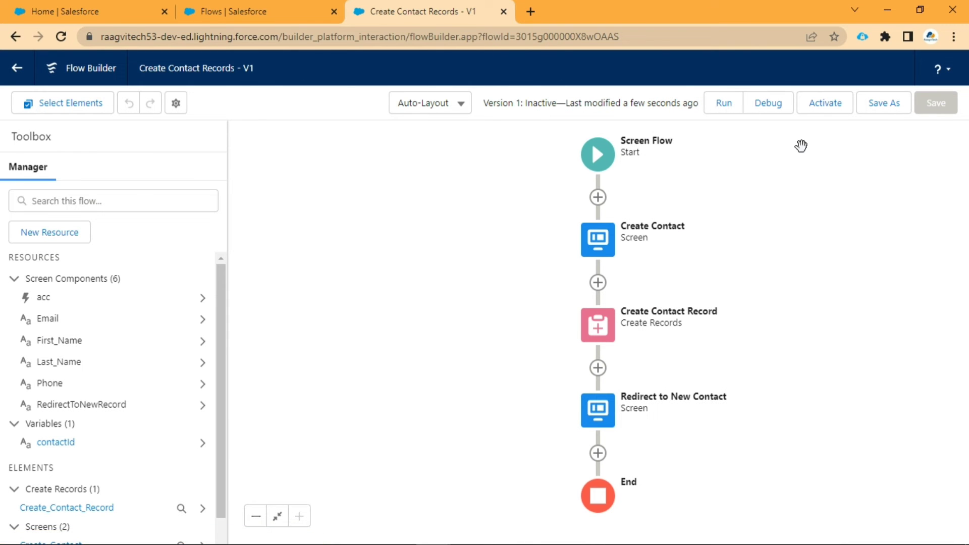
pyautogui.click(820, 104)
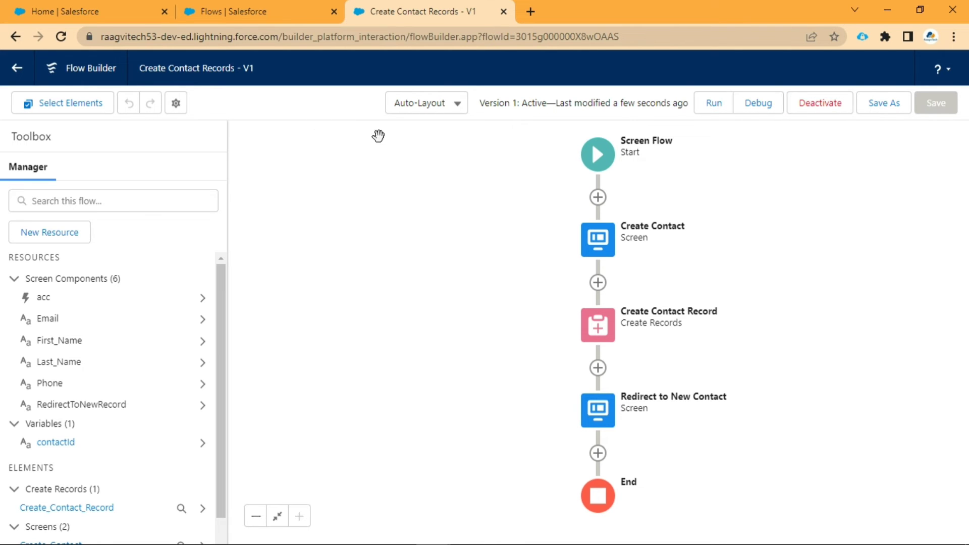
# Step: Go to the Salesforce Home page and open it for editing in Lightning App Builder
pyautogui.click(274, 8)
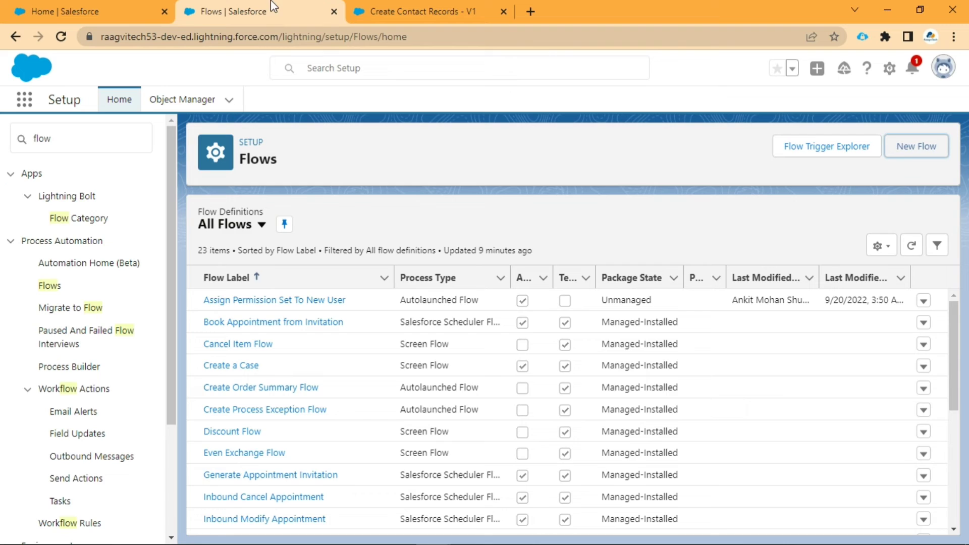
pyautogui.click(89, 9)
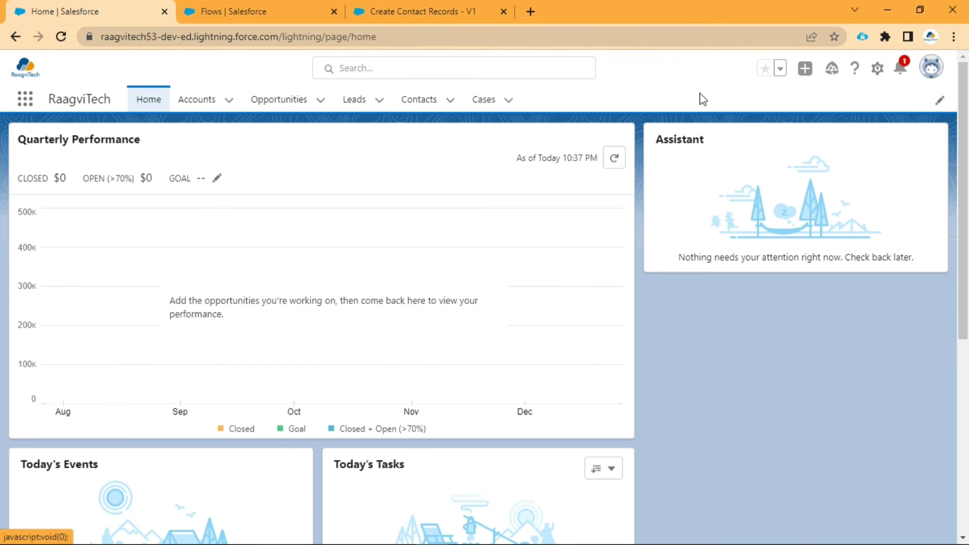
pyautogui.click(876, 74)
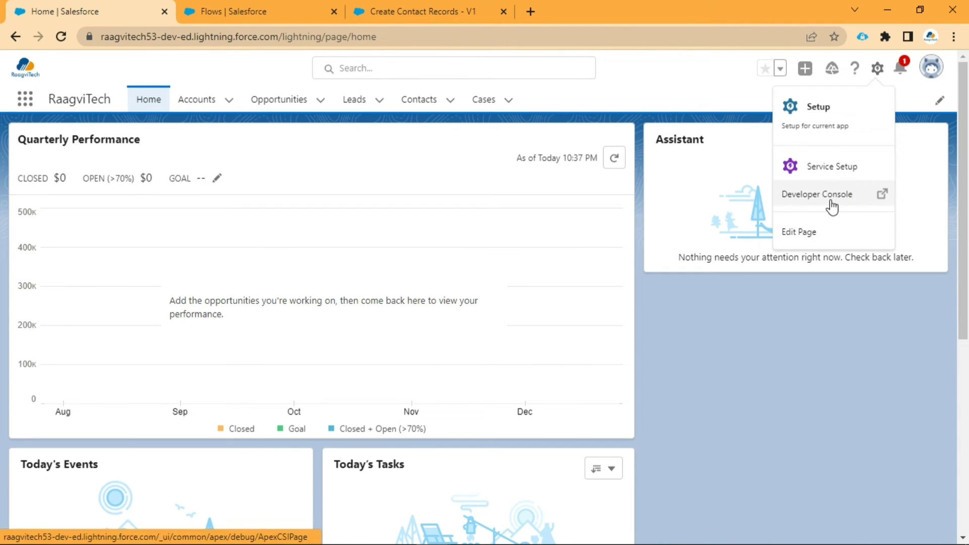
pyautogui.click(816, 238)
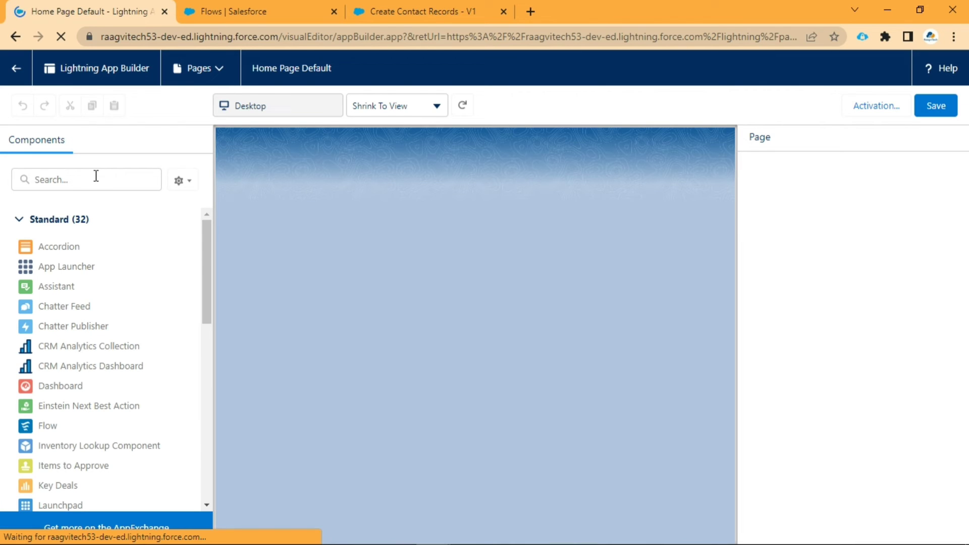
# Step: Find the standard Flow component and place it above the Assistant component on the Home page
pyautogui.click(96, 175)
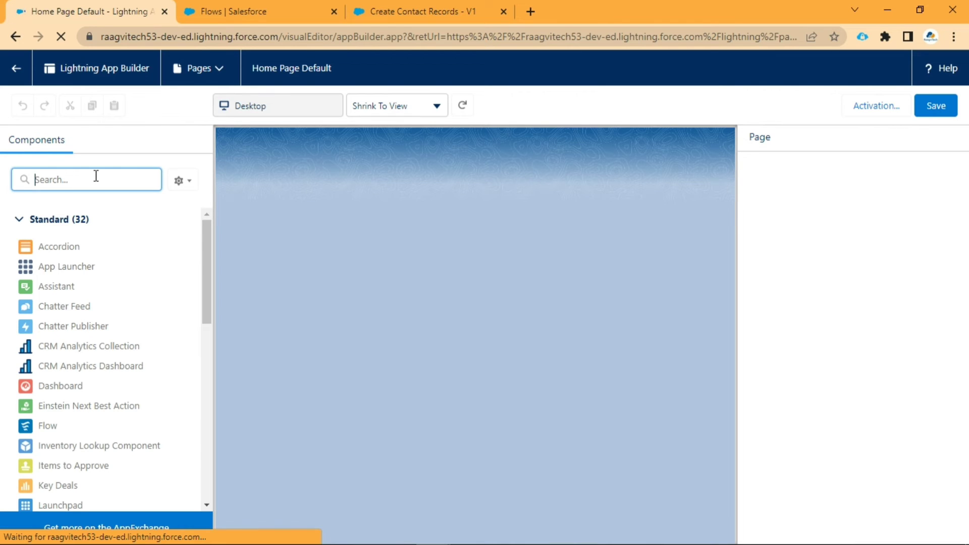
pyautogui.write('flow')
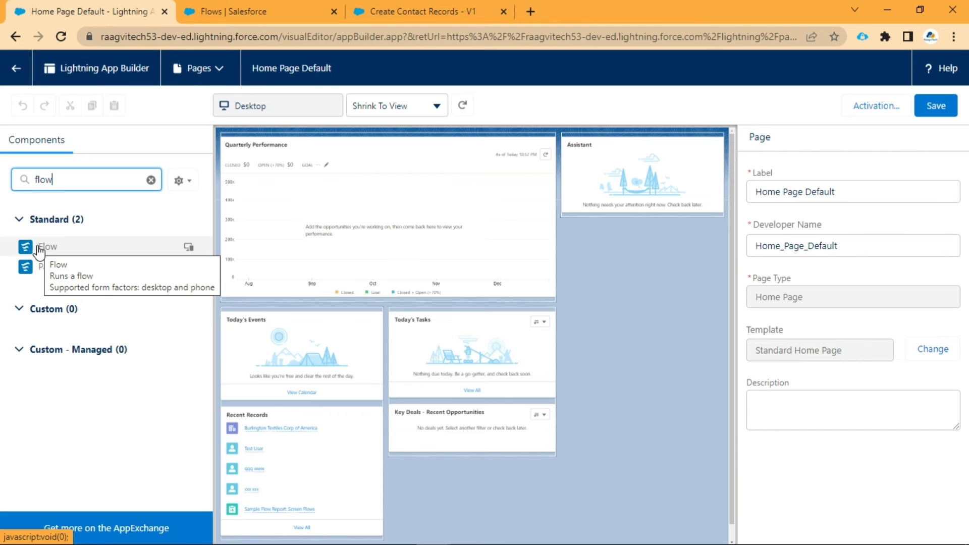
pyautogui.moveTo(39, 248); pyautogui.dragTo(567, 136)
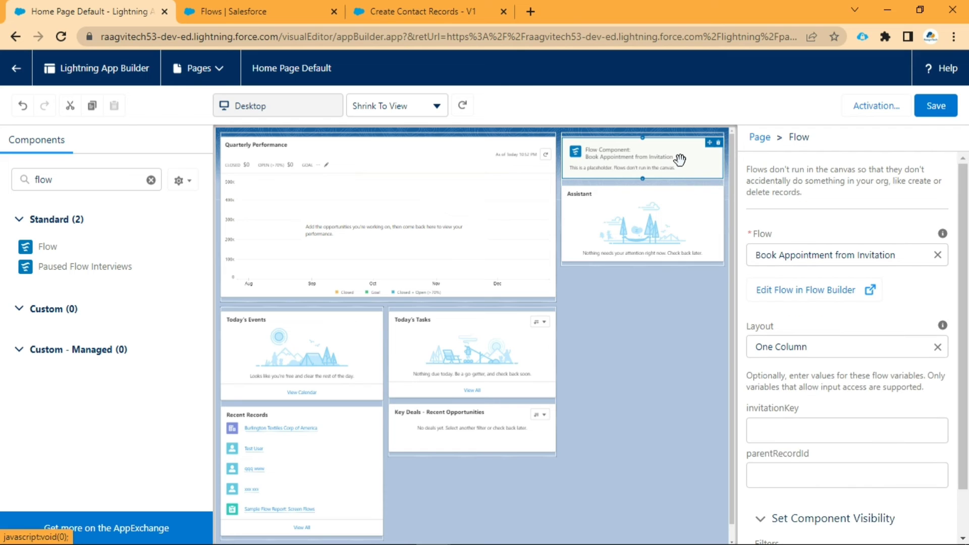
# Step: Set the component's flow to Create Contact Records, save the page, and return to the Home page
pyautogui.click(937, 255)
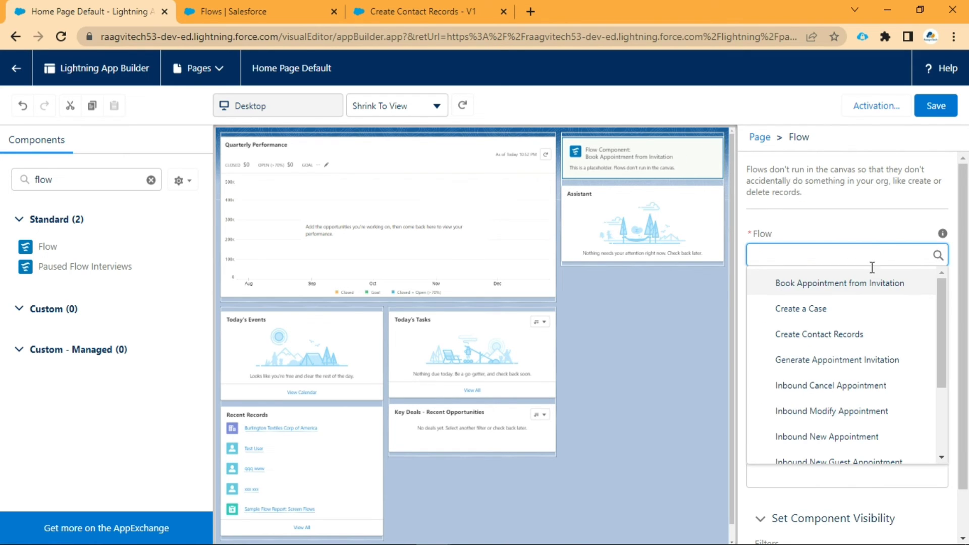
pyautogui.click(848, 337)
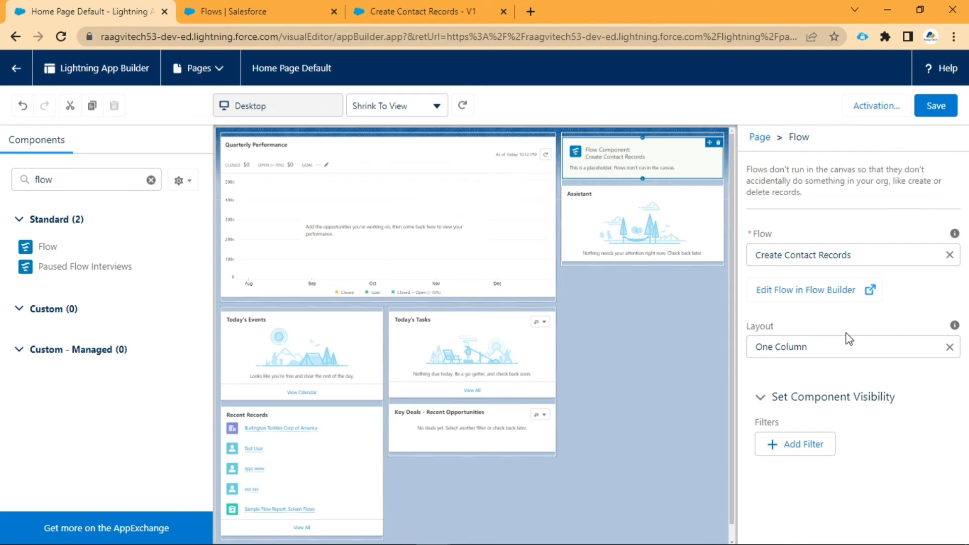
pyautogui.click(935, 108)
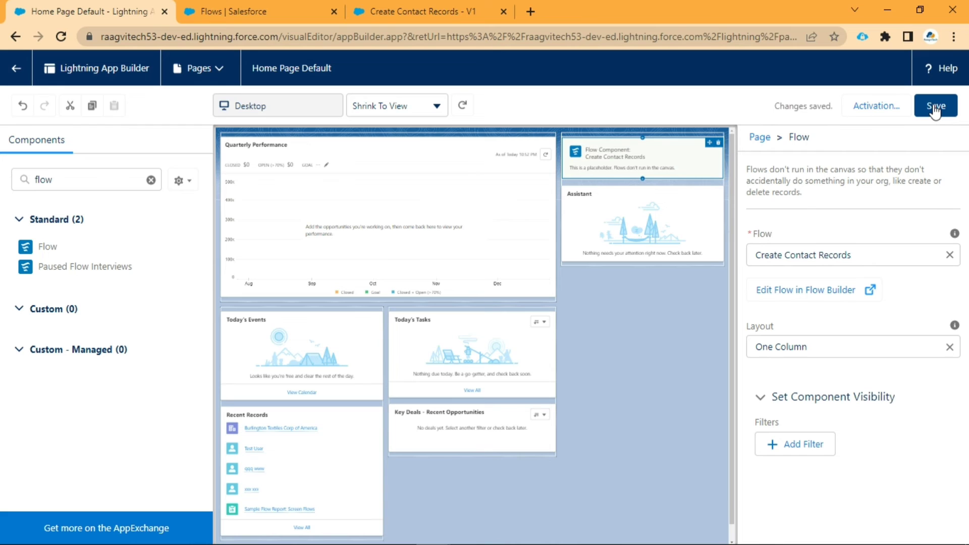
pyautogui.click(19, 68)
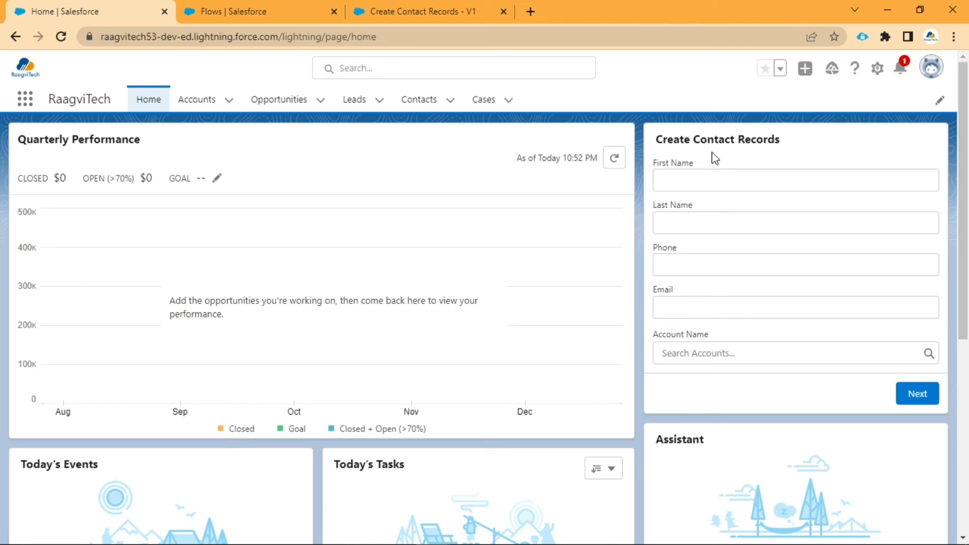
# Step: Fill in the Create Contact Records form on the Home page with first name Test, last name Contact, a phone number and an email address
pyautogui.click(700, 184)
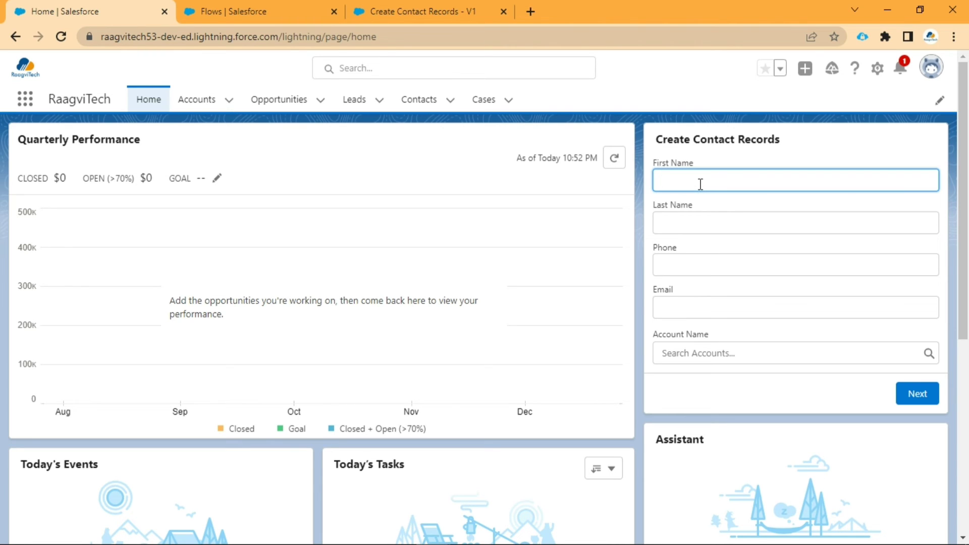
pyautogui.write('Ts')
pyautogui.write('est')
pyautogui.press('Tab')
pyautogui.write('Contact')
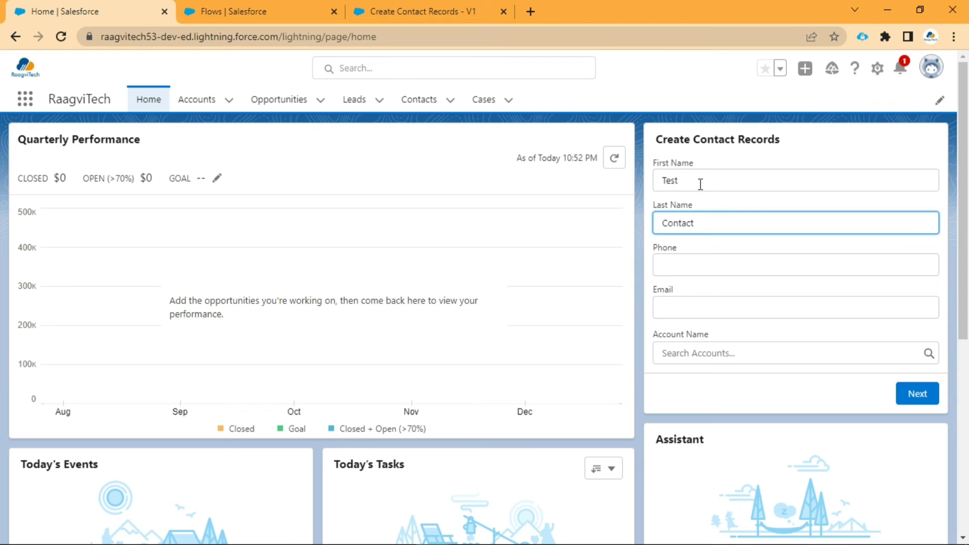
pyautogui.press('Tab')
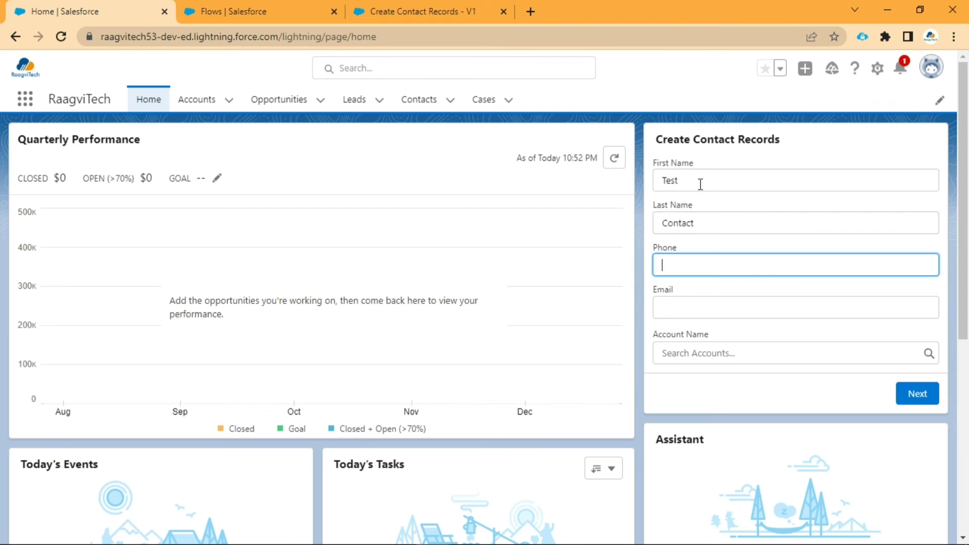
pyautogui.write('1234567890')
pyautogui.click(689, 309)
pyautogui.write('te')
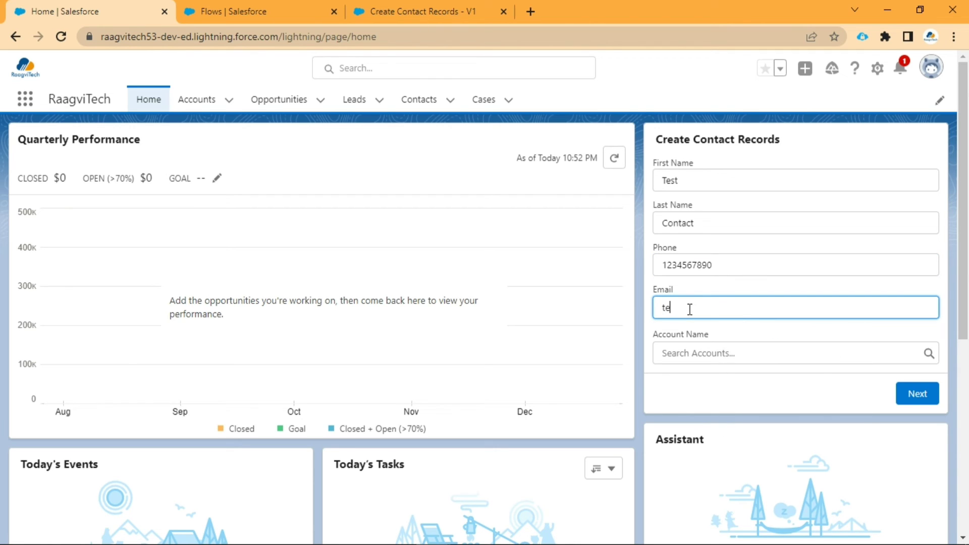
pyautogui.write('st @test.com')
# Step: Set the account to Burlington Textiles Corp of America and submit the form to create the contact
pyautogui.click(711, 353)
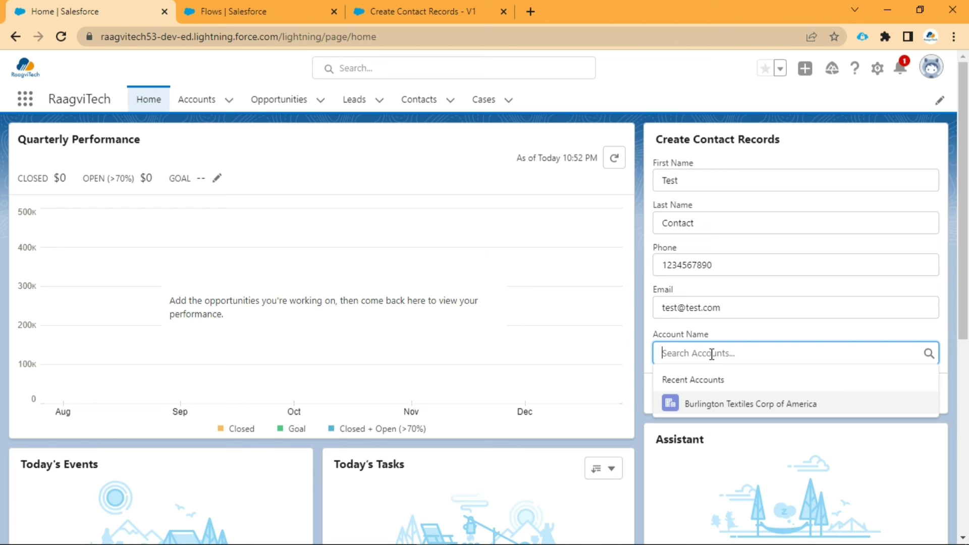
pyautogui.click(724, 410)
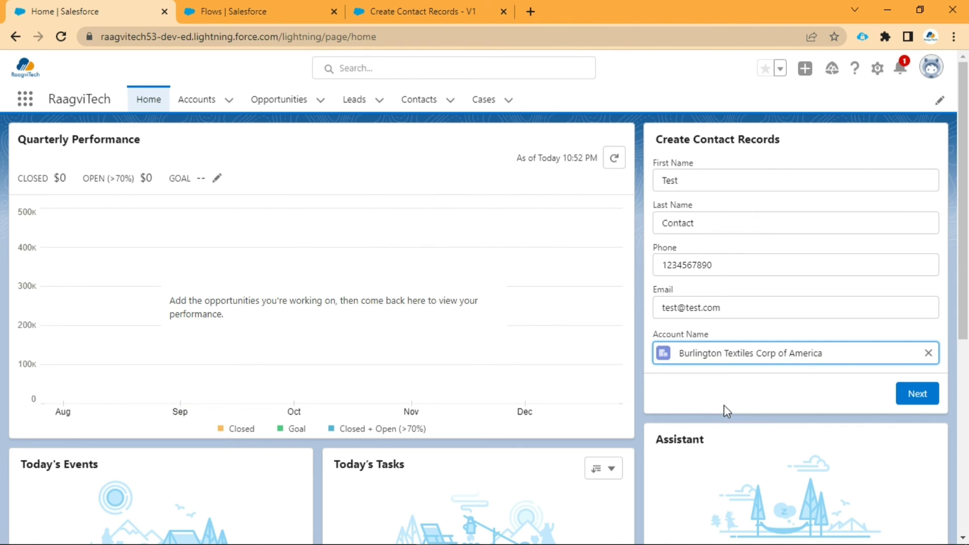
pyautogui.click(906, 400)
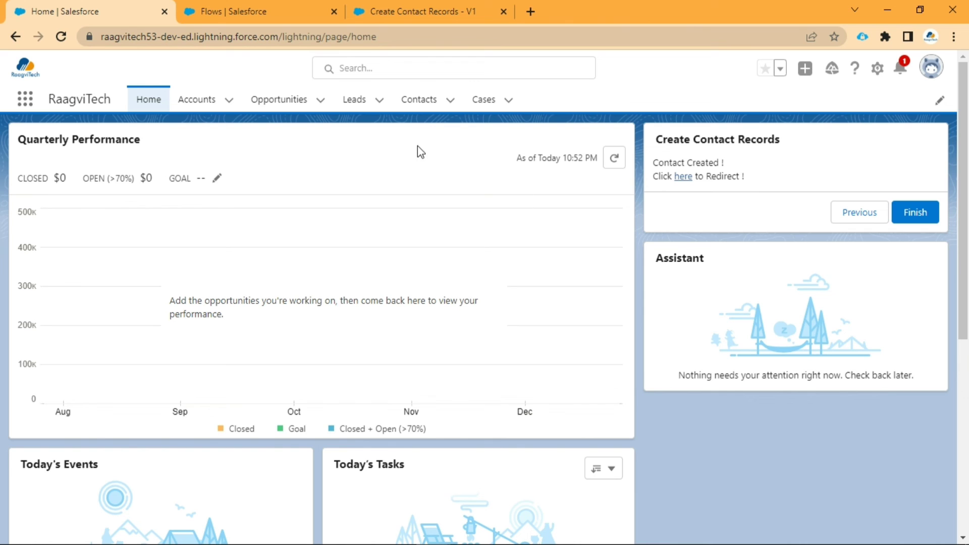
# Step: Open the Contacts list in a new browser tab and check it for the new contact record
pyautogui.rightClick(418, 103)
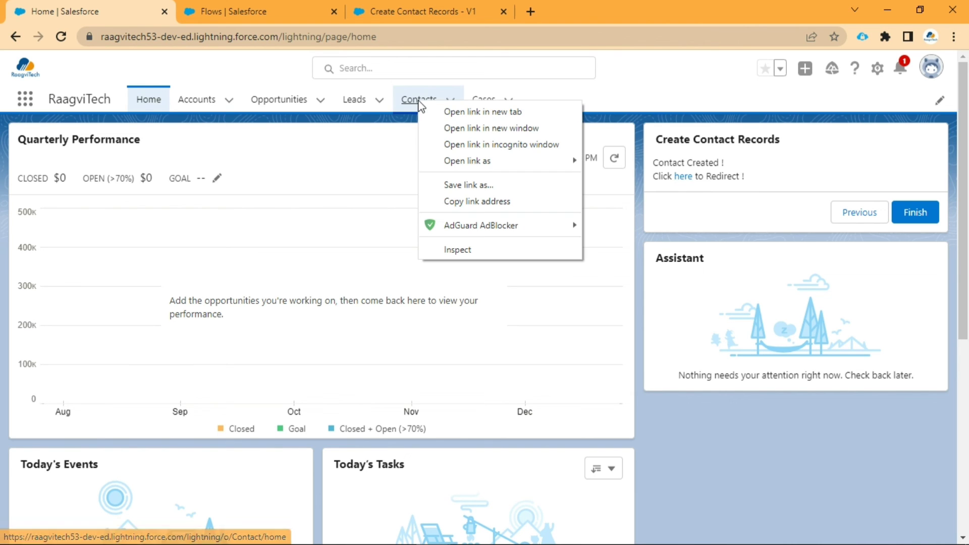
pyautogui.click(435, 115)
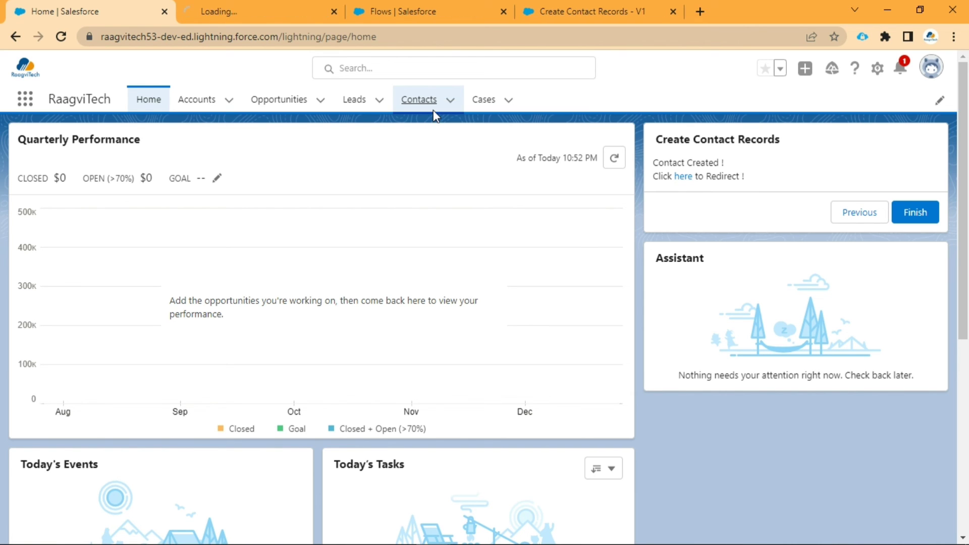
pyautogui.click(240, 6)
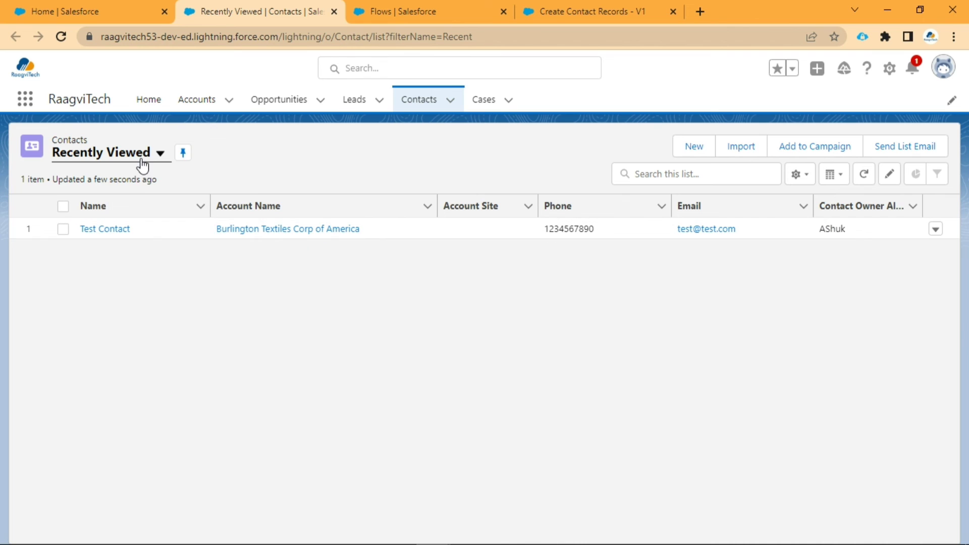
# Step: Test the flow's redirect link on the Home page by opening the new contact record, and return to the Home page
pyautogui.click(91, 4)
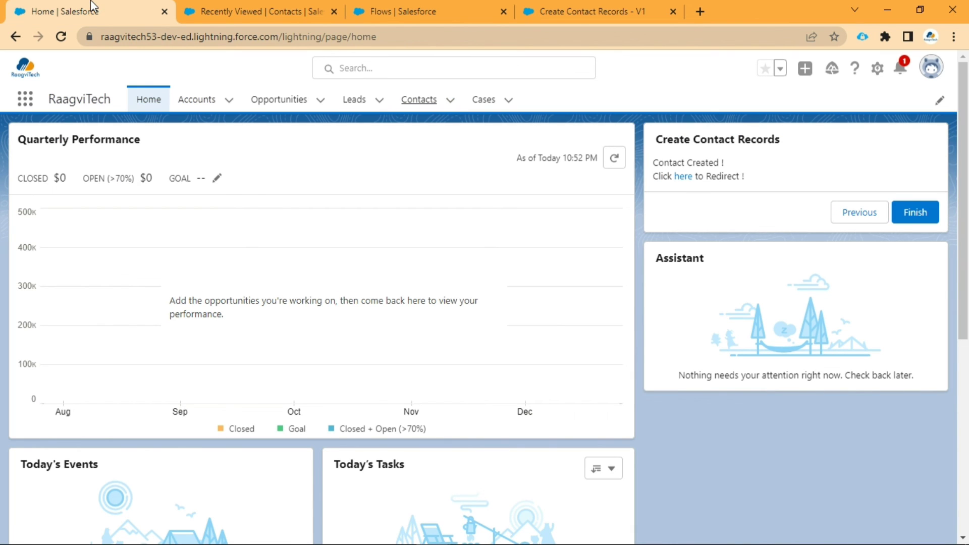
pyautogui.click(683, 178)
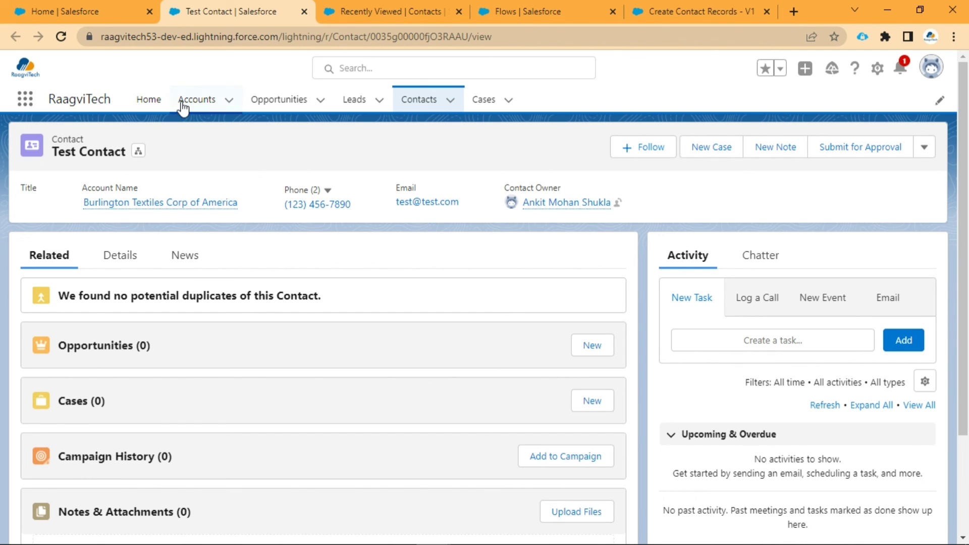
pyautogui.click(76, 8)
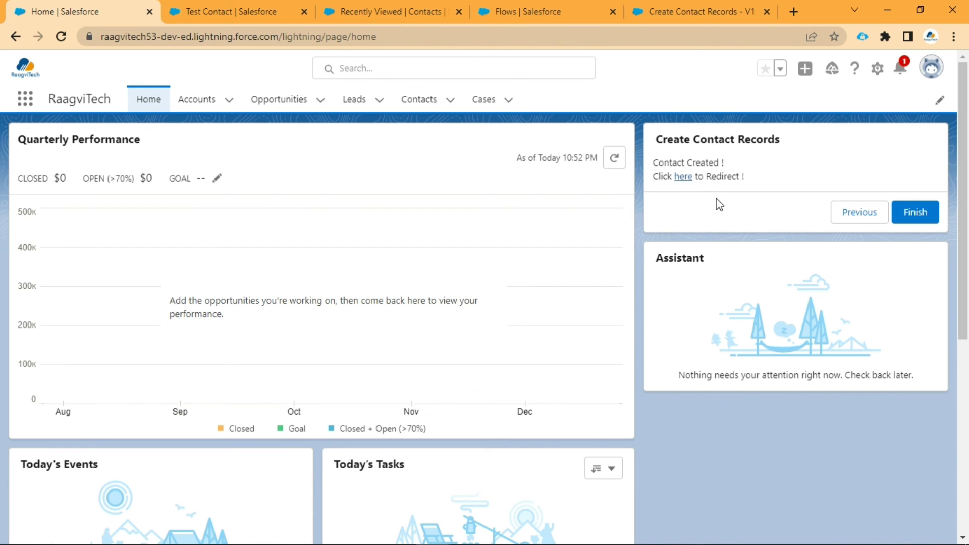
pyautogui.click(696, 8)
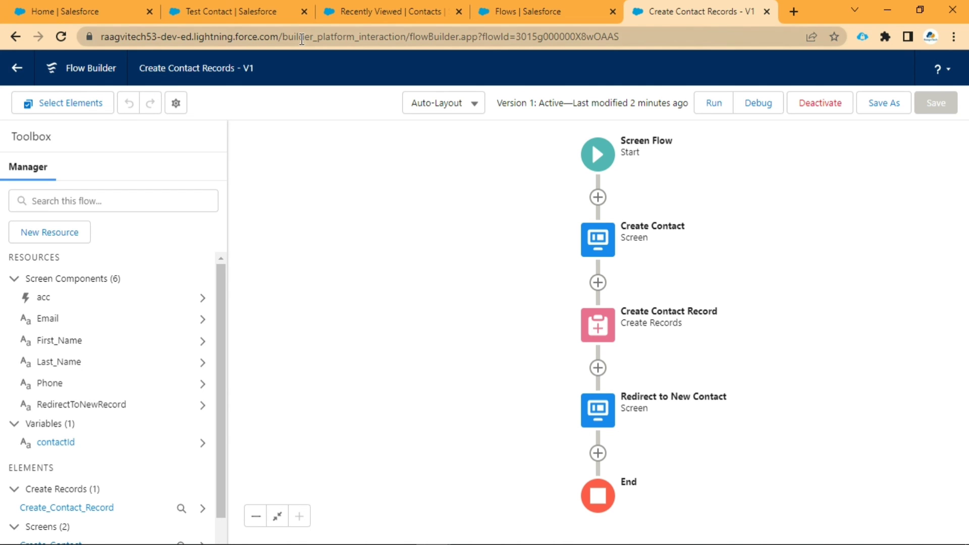
pyautogui.click(195, 8)
pyautogui.click(75, 7)
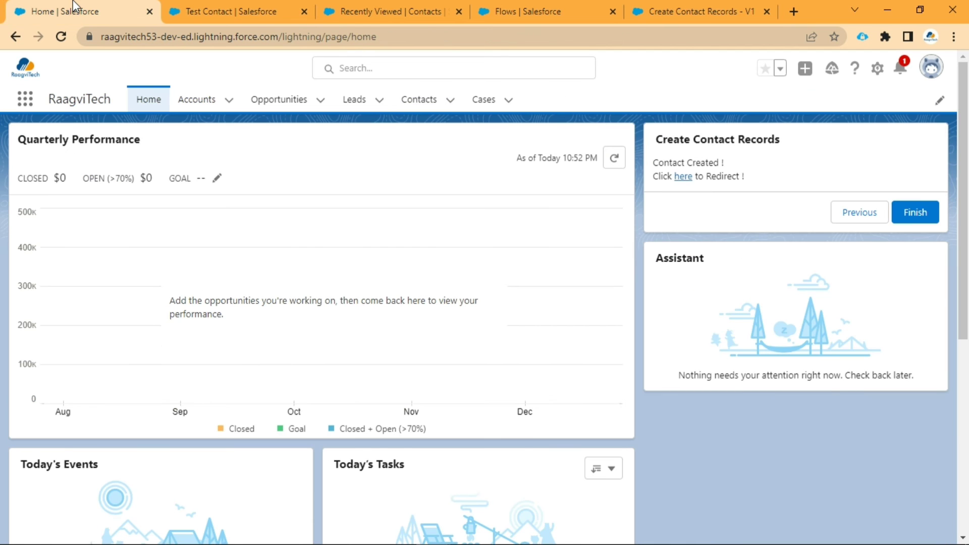